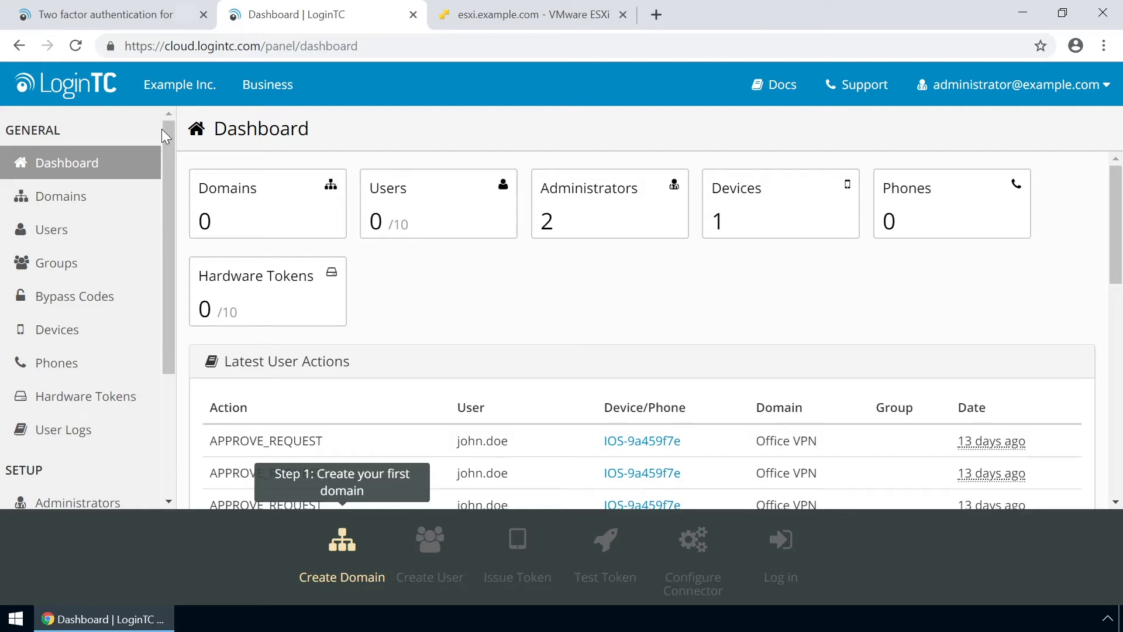
Start creating the first domain and name it Example Inc. Secure Access.
click(85, 202)
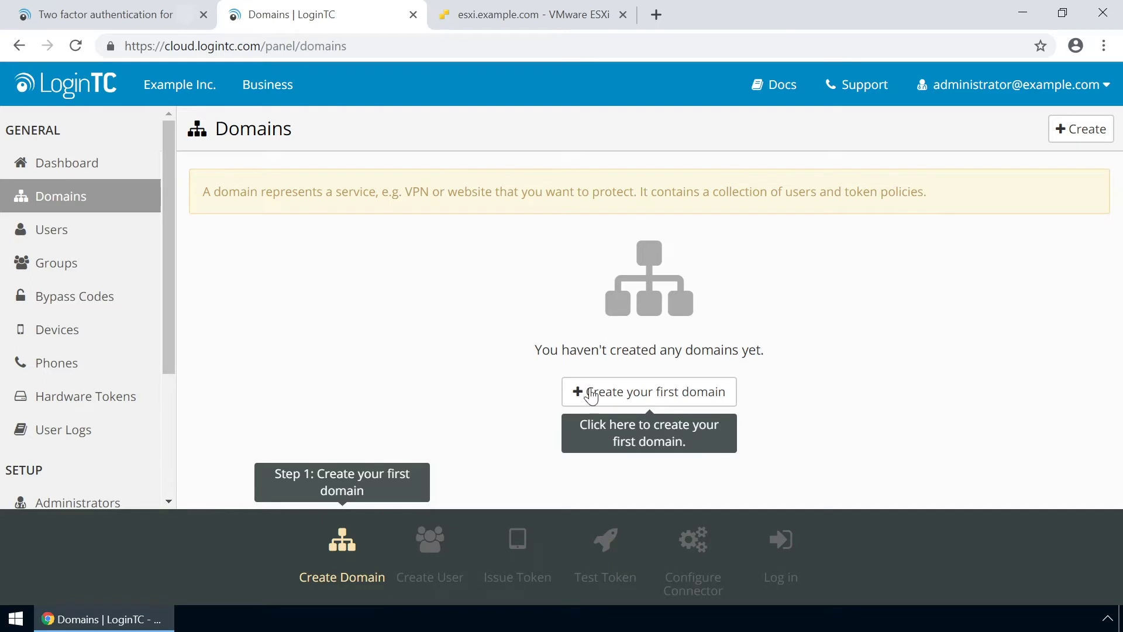
click(642, 393)
text(Example Inc. Secure Access)
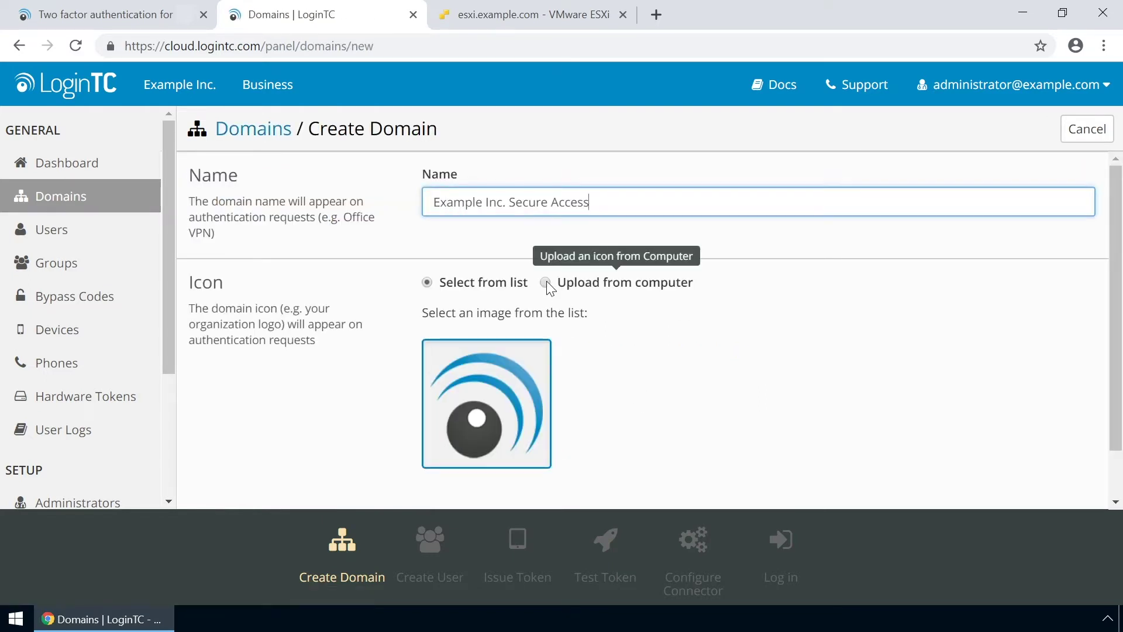
Upload chair_inc_logo from the Documents folder as the domain icon, and create the domain.
click(547, 283)
click(496, 372)
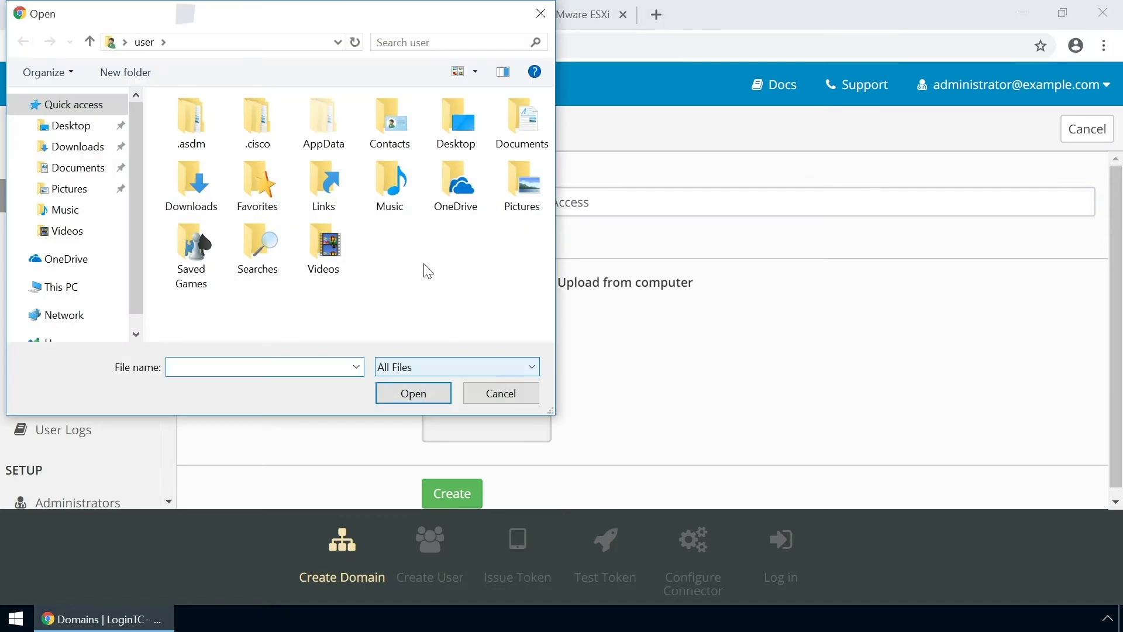
double_click(520, 130)
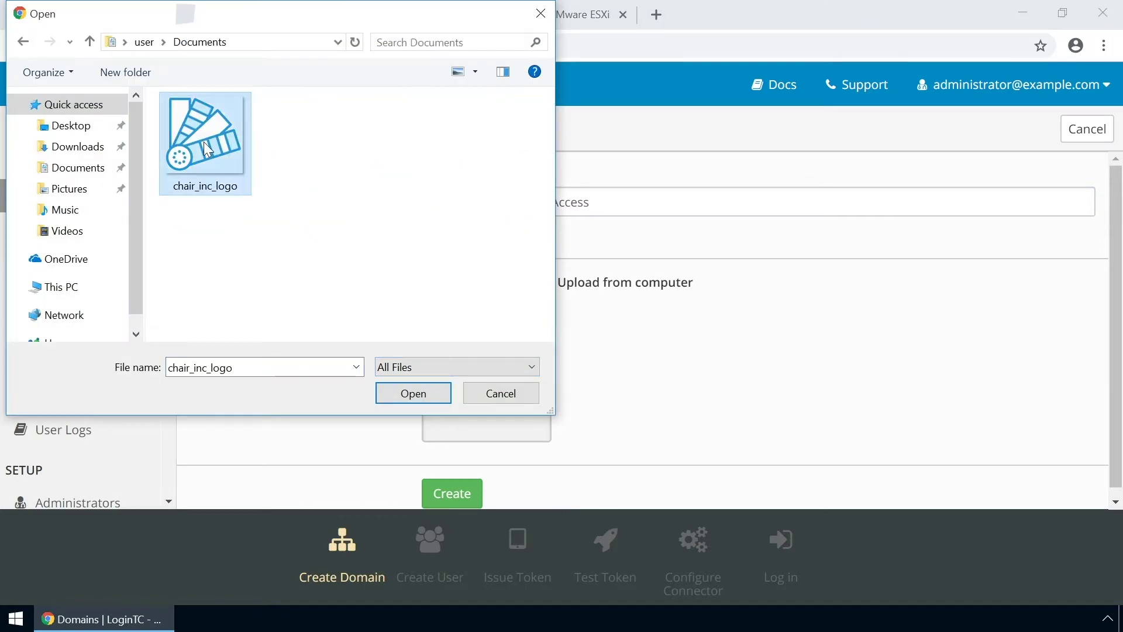
double_click(207, 150)
click(462, 498)
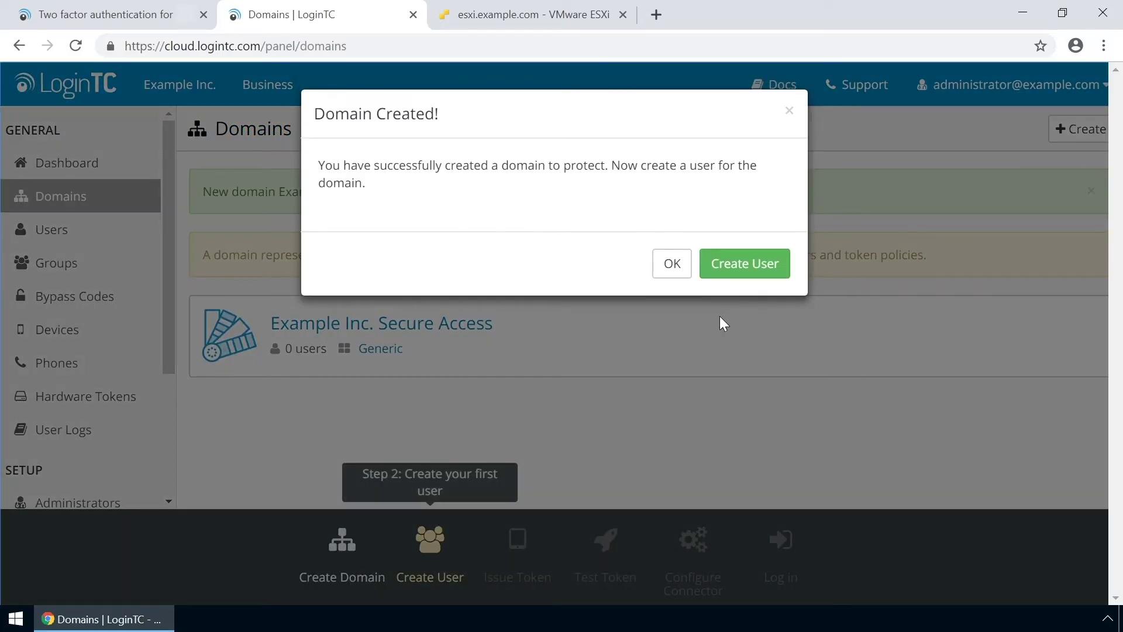
click(683, 267)
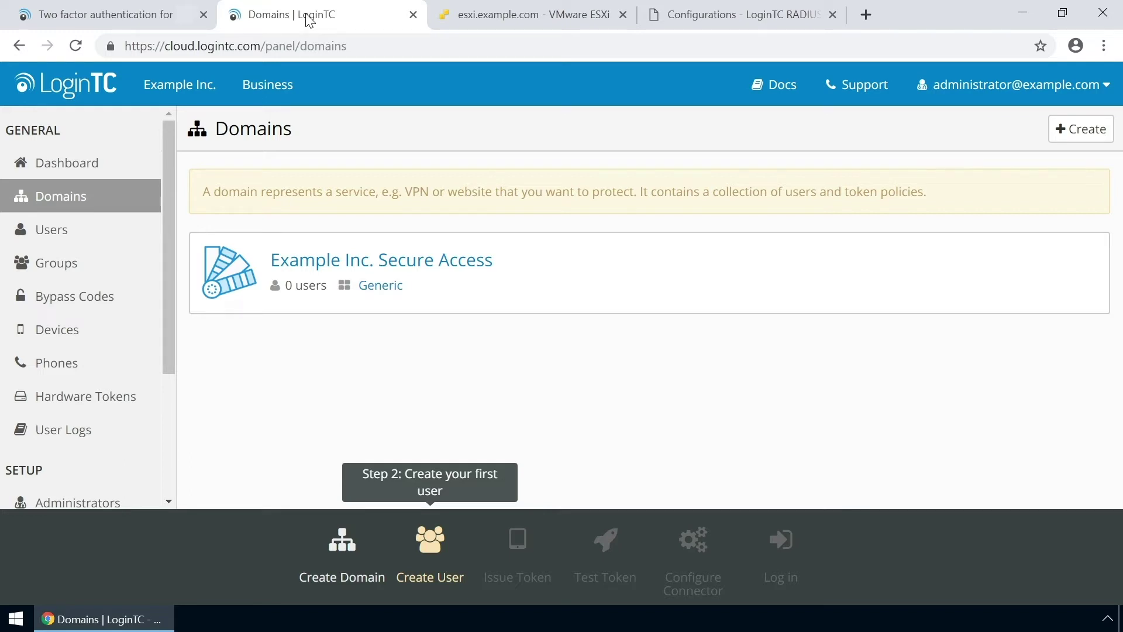
Create a member in the Example Inc. Secure Access domain, entering the user's username, full name and e-mail address.
click(335, 272)
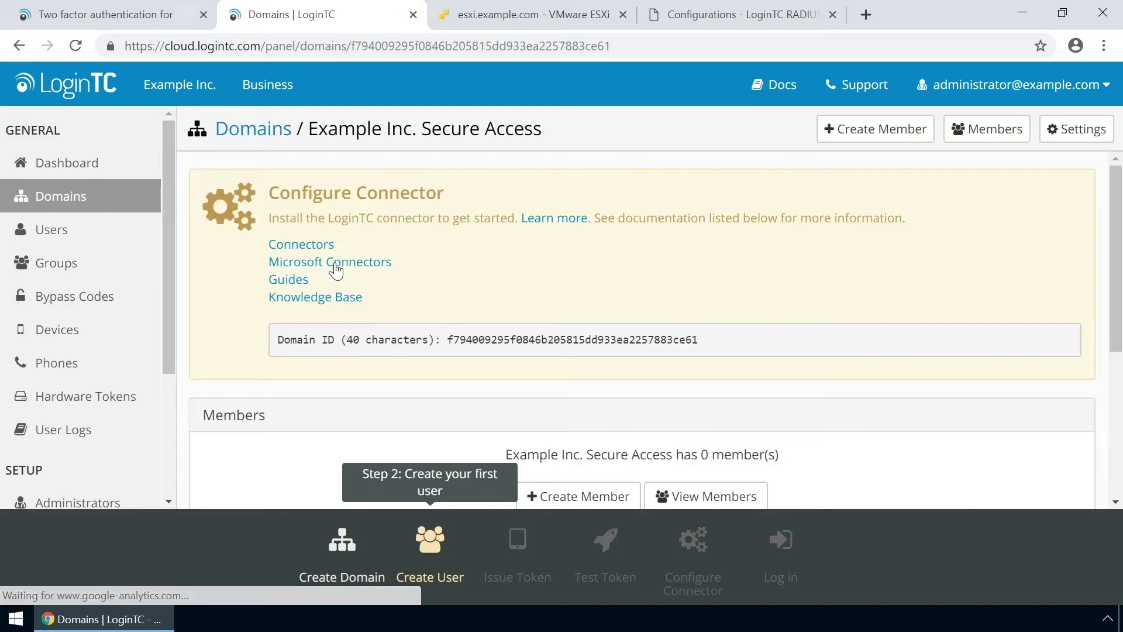
scroll(459, 283, down, 5)
click(582, 242)
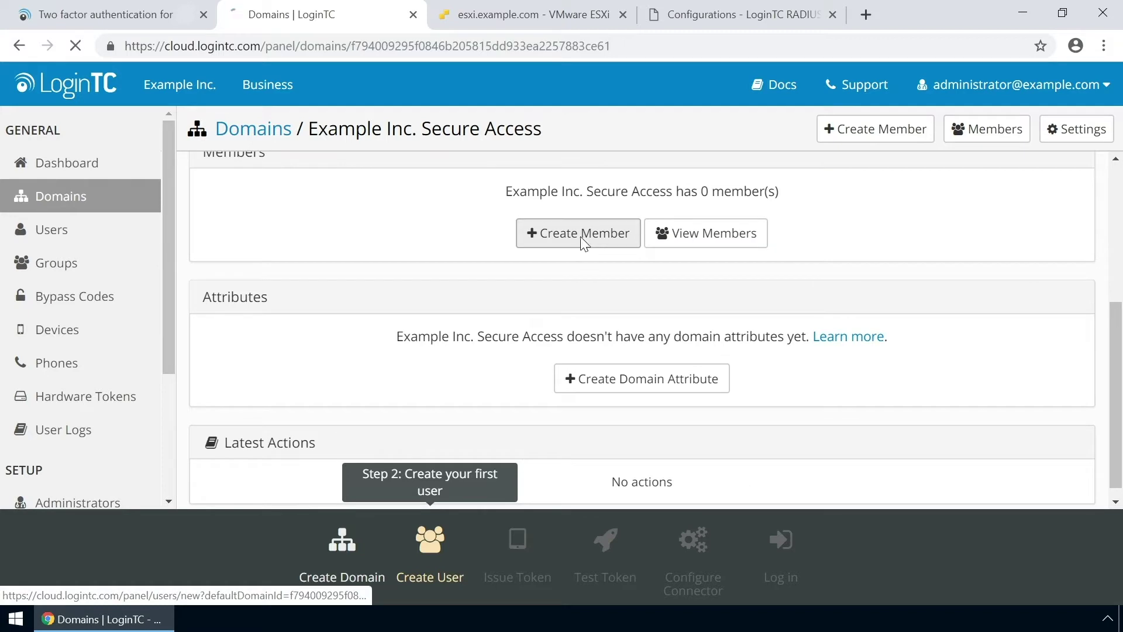
text(john.doe)
key(Tab)
text(John Doe)
key(Tab)
text(john.doe@example.com)
scroll(472, 489, down, 1)
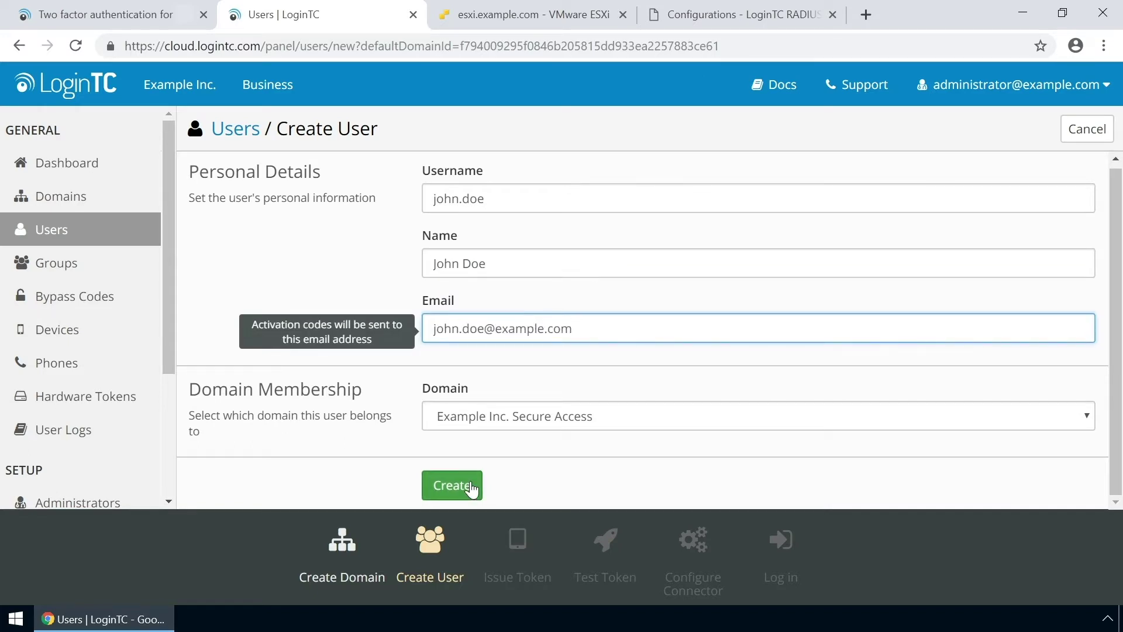
click(473, 489)
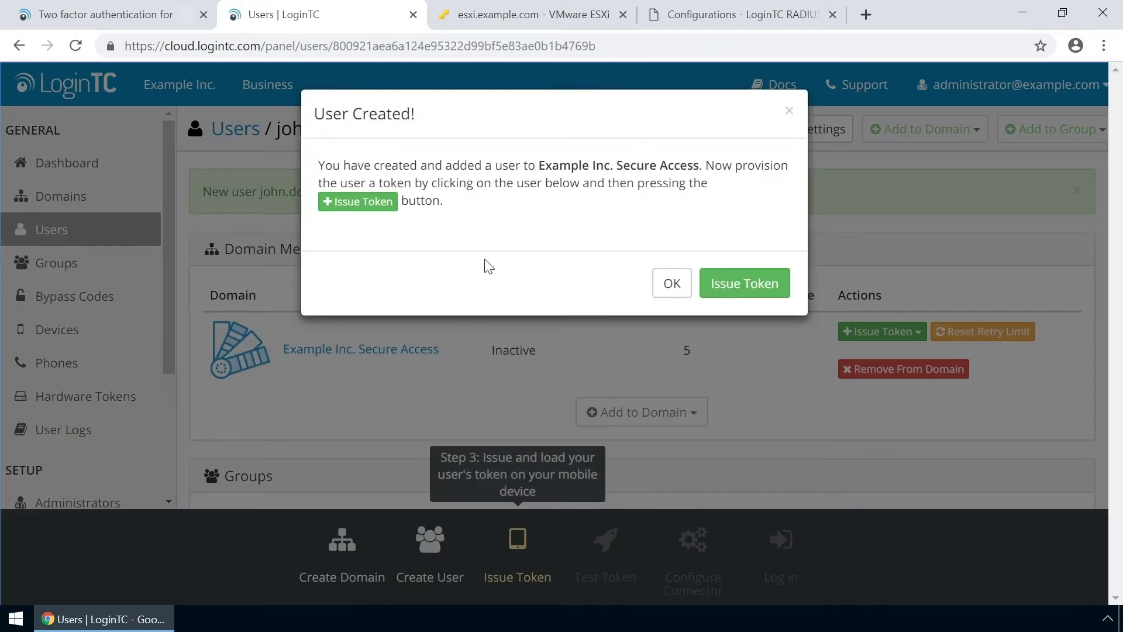
Issue a token without e-mail to the new member of the Example Inc. Secure Access domain.
click(735, 283)
click(924, 350)
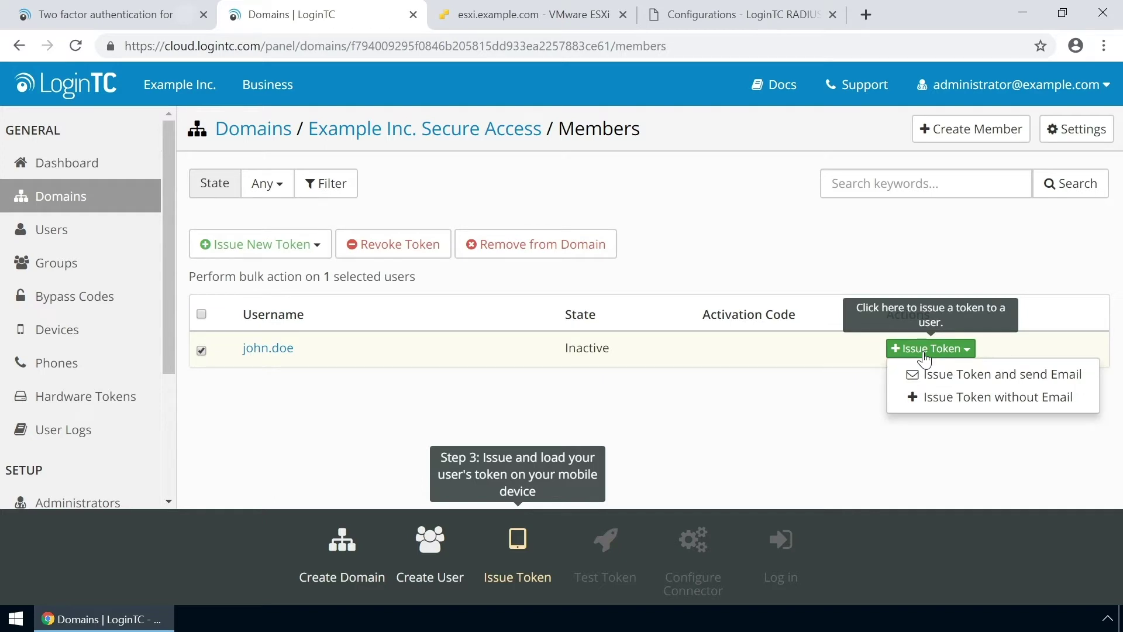
click(935, 397)
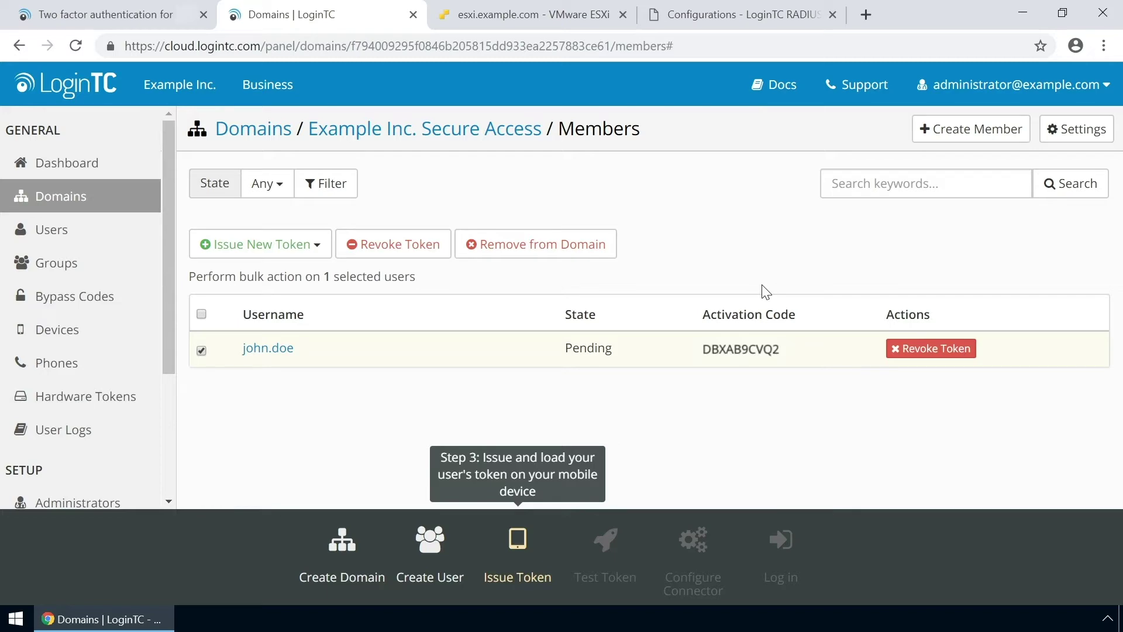
Test the member's loaded token by sending a test notification to the mobile device, and close the test dialog.
click(279, 350)
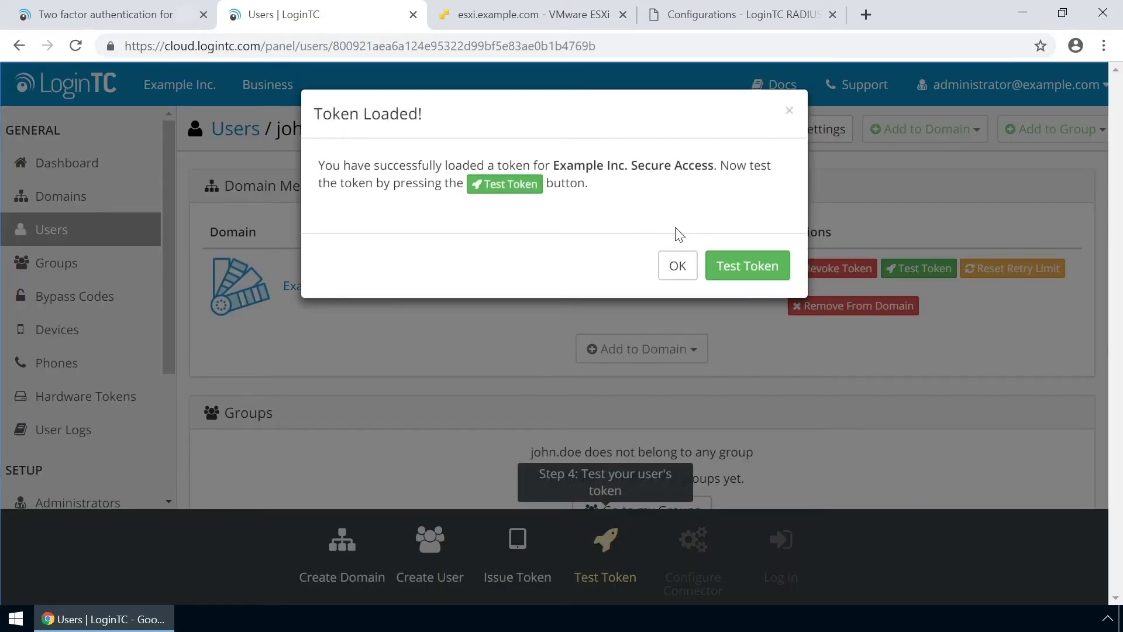
click(760, 266)
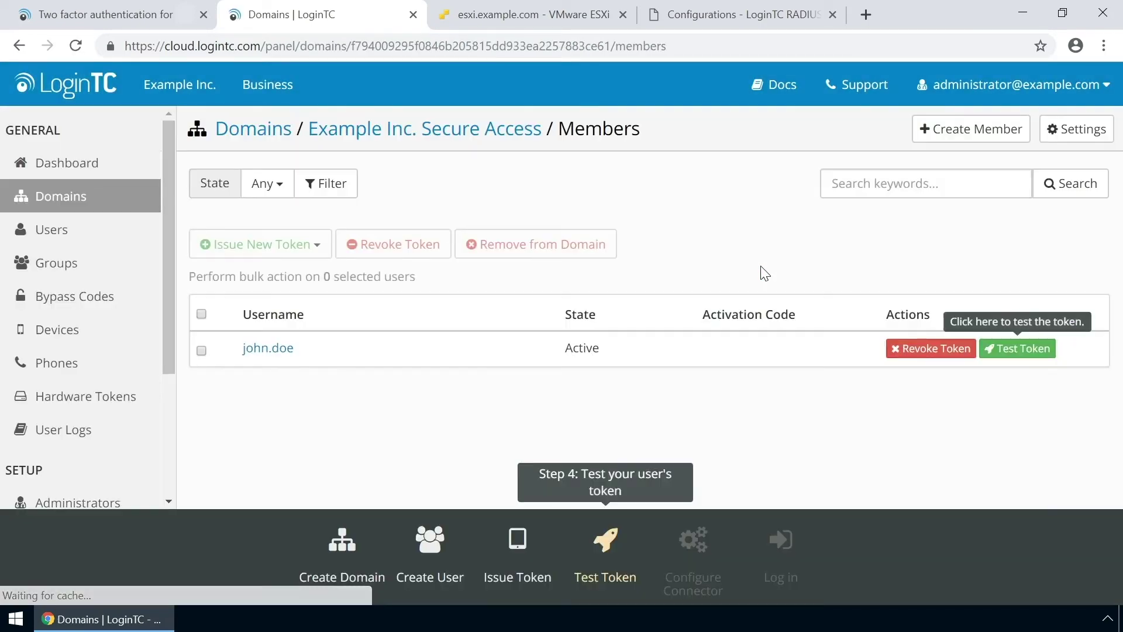
click(1018, 350)
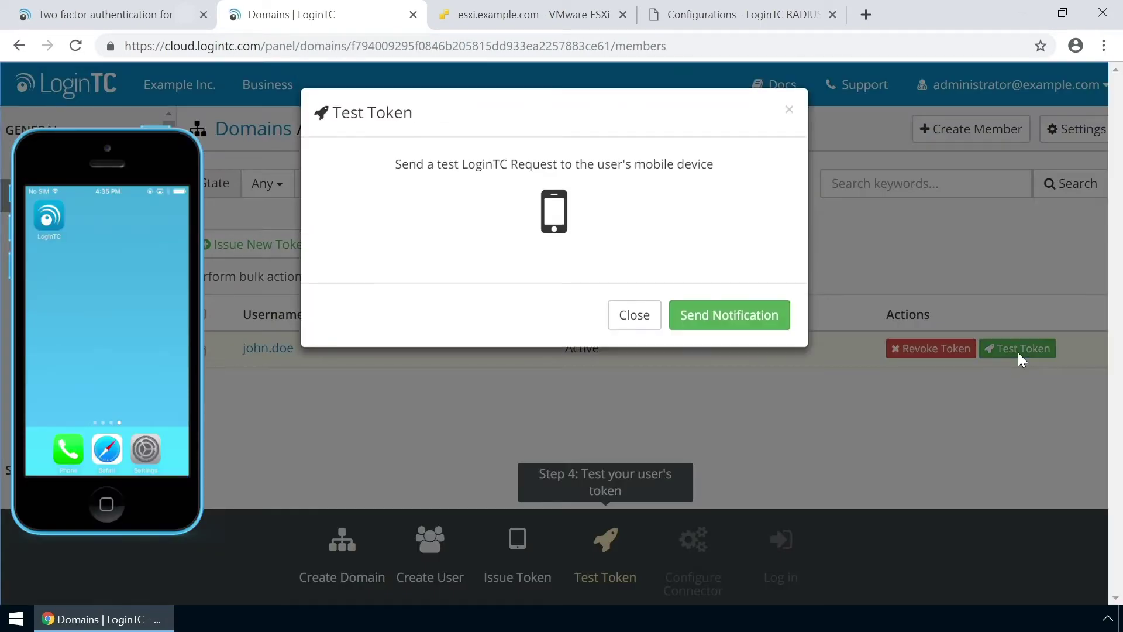
click(757, 317)
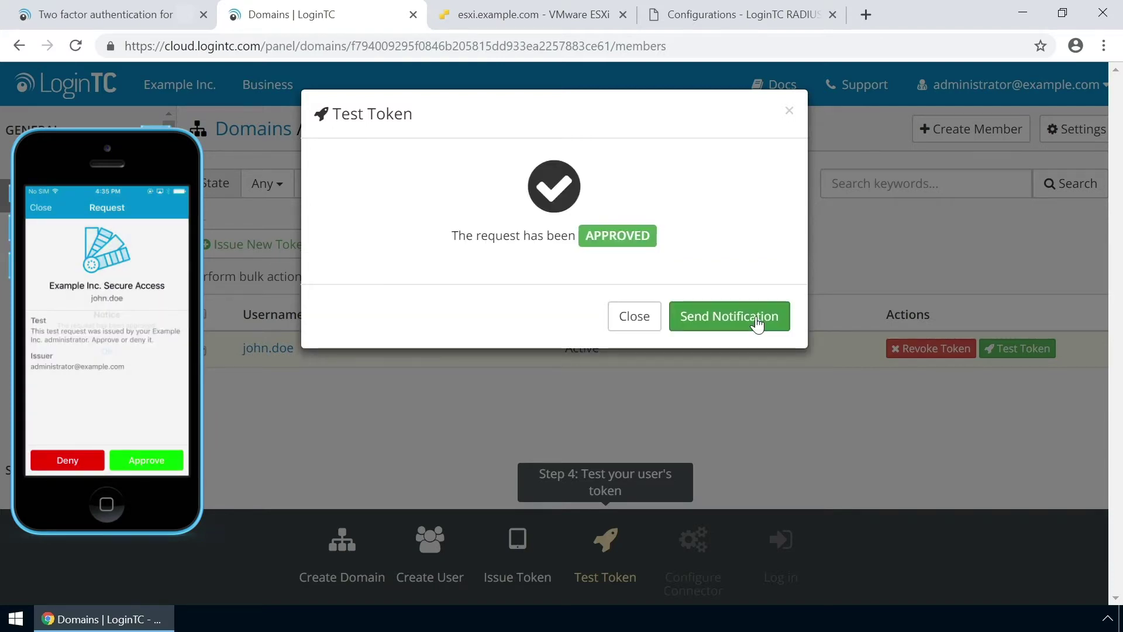
click(647, 328)
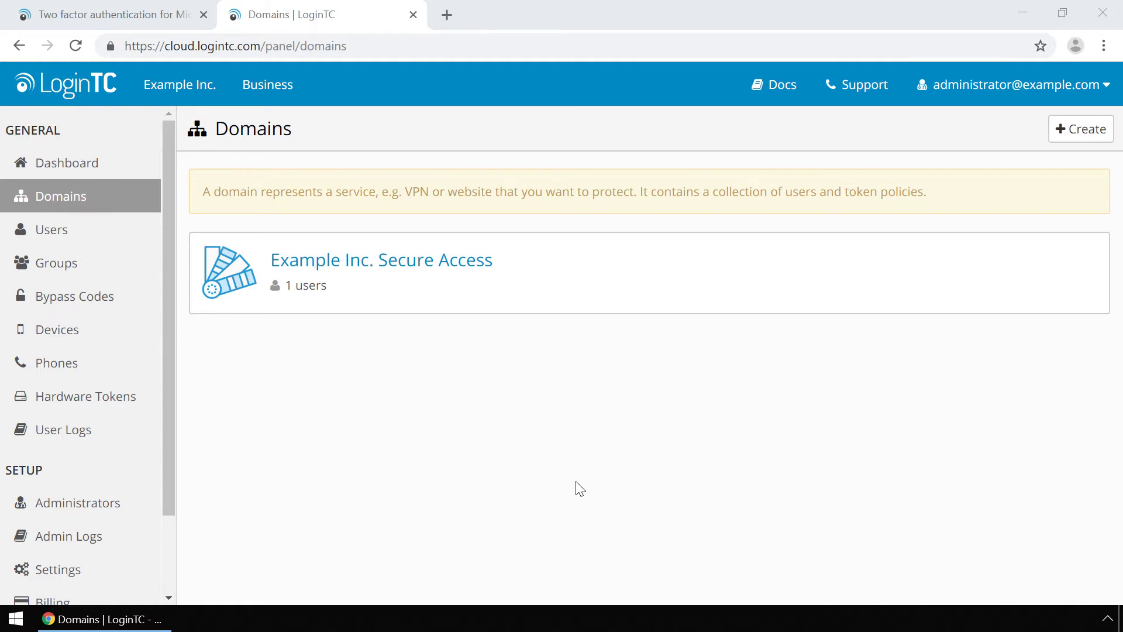
Enable Normalize Usernames in the settings of the Example Inc. Secure Access domain and save the settings.
click(384, 266)
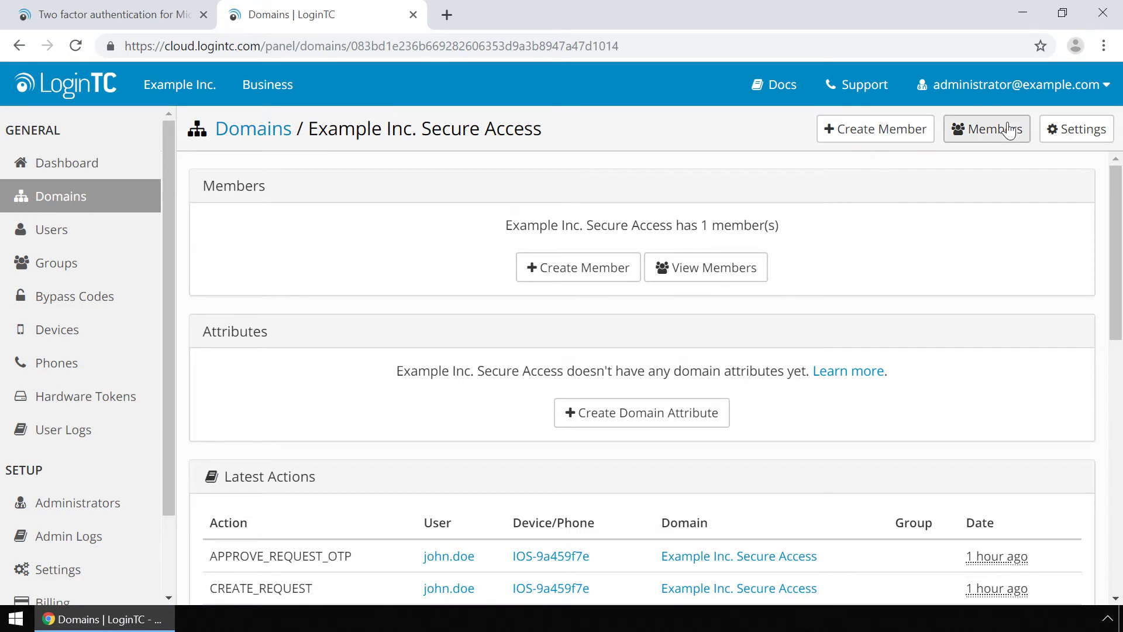
click(1055, 136)
scroll(878, 489, down, 10)
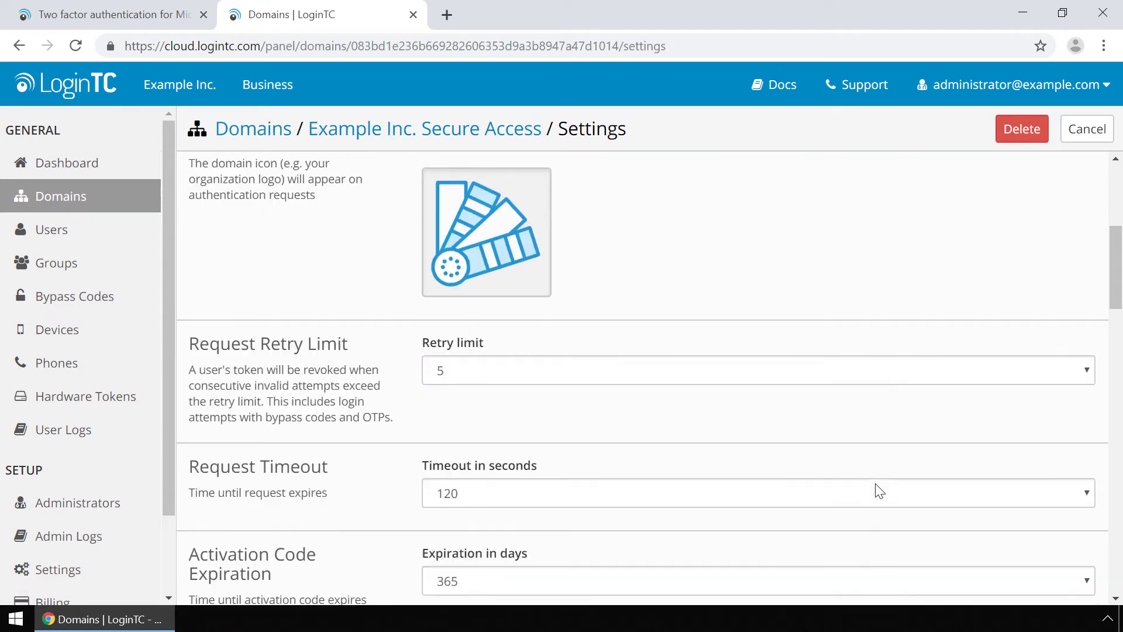
scroll(879, 491, down, 9)
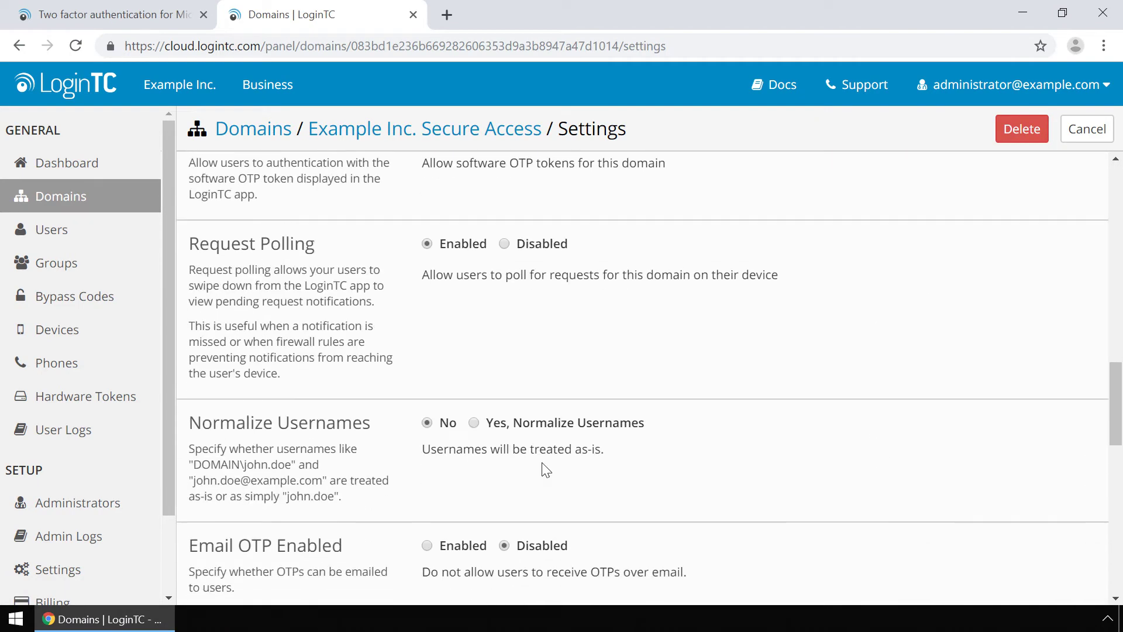
click(486, 421)
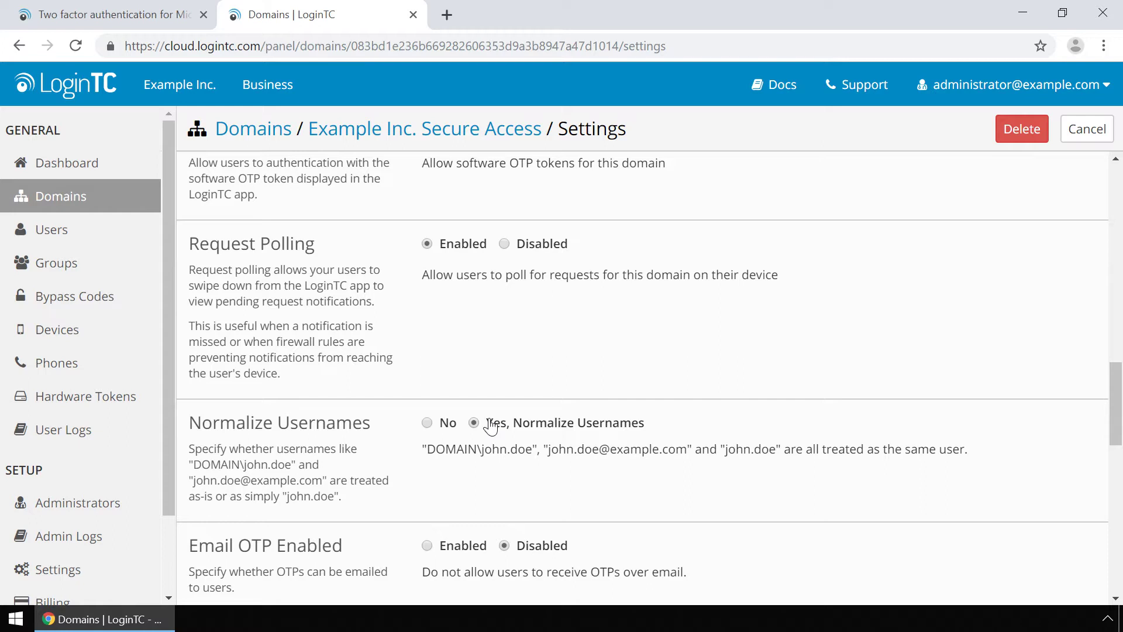
scroll(490, 427, down, 14)
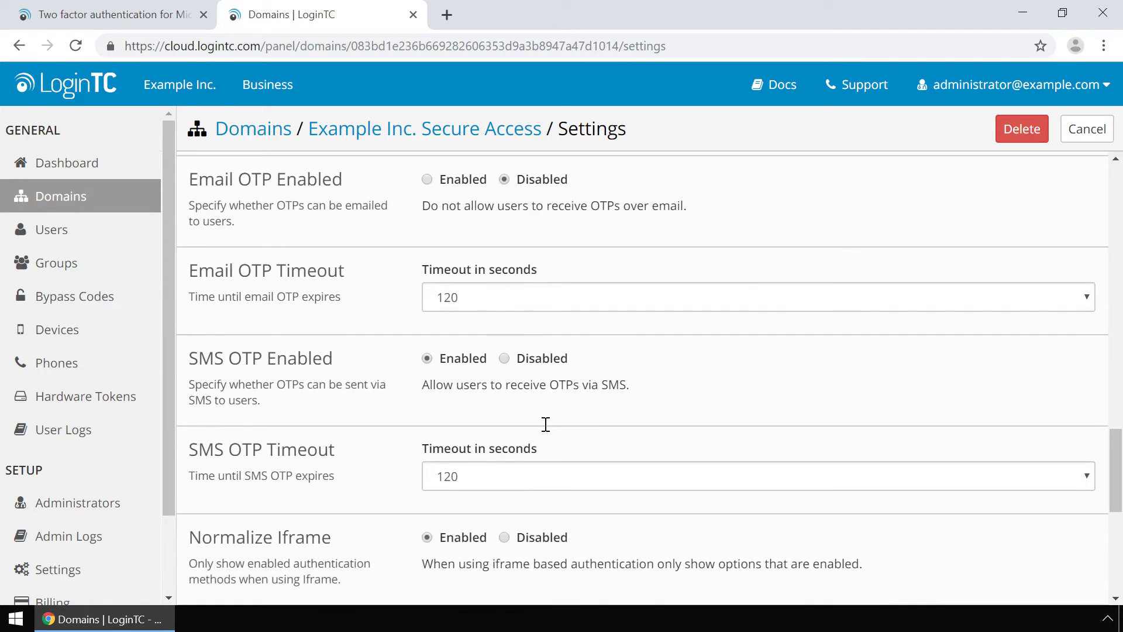
click(454, 581)
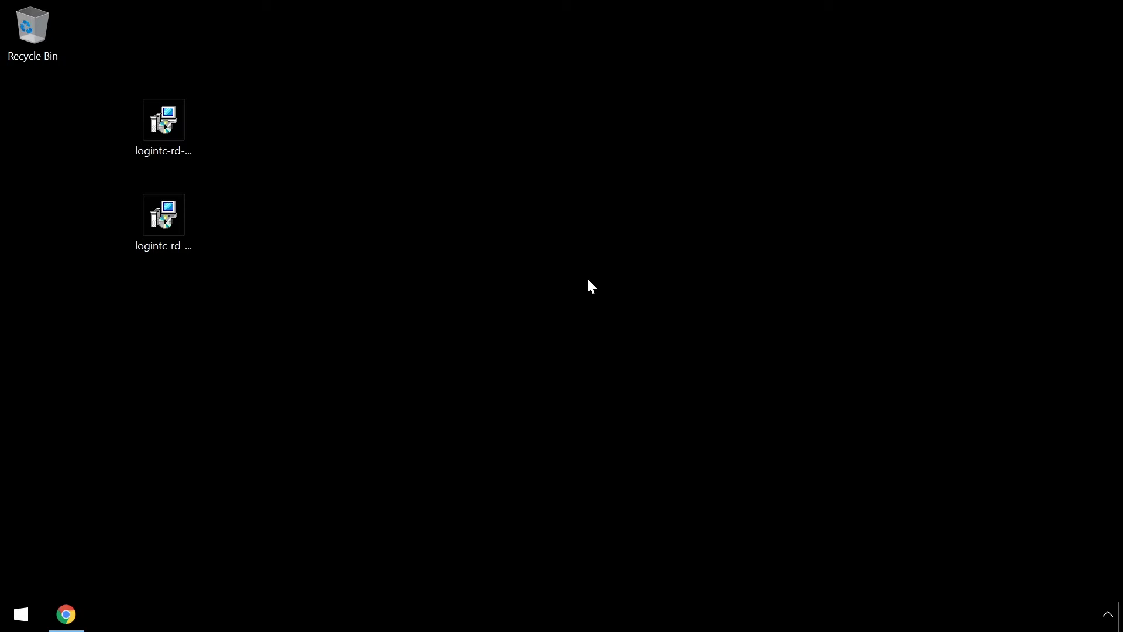
Start the LoginTC RD Web Access Connector setup, accept the license terms and keep cloud.logintc.com as the API host.
double_click(165, 124)
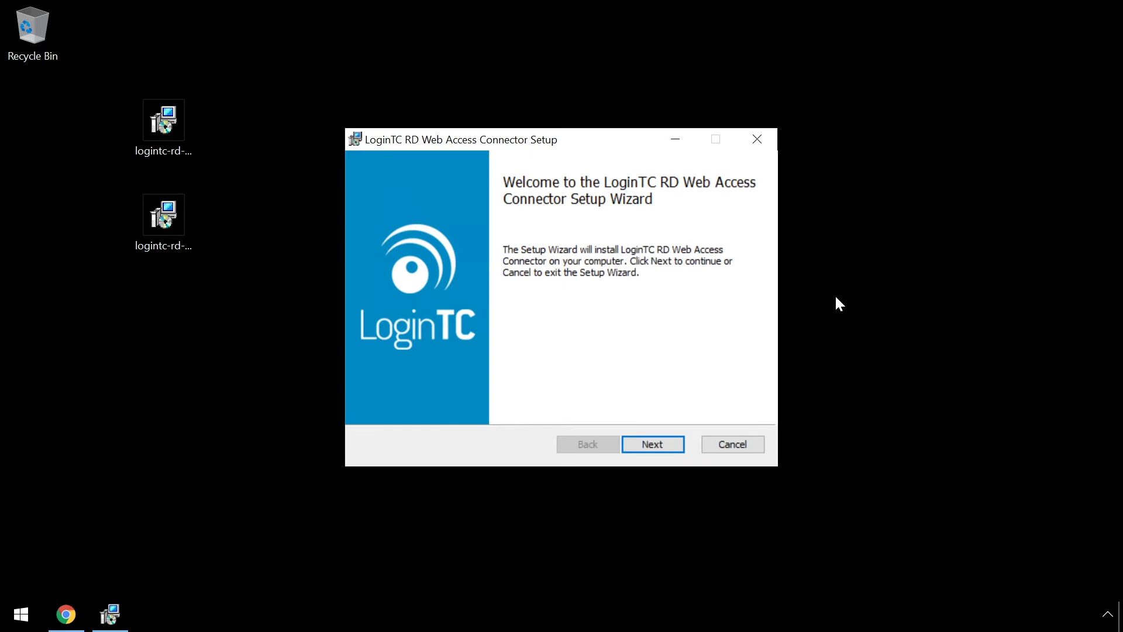
click(667, 445)
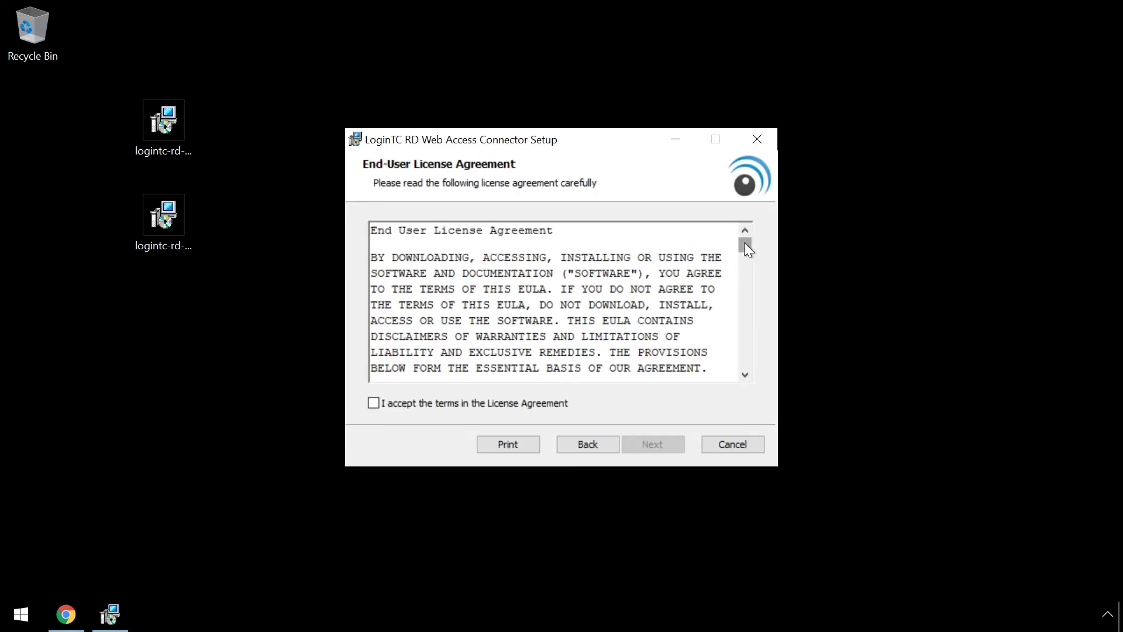
scroll(744, 297, down, 15)
click(378, 406)
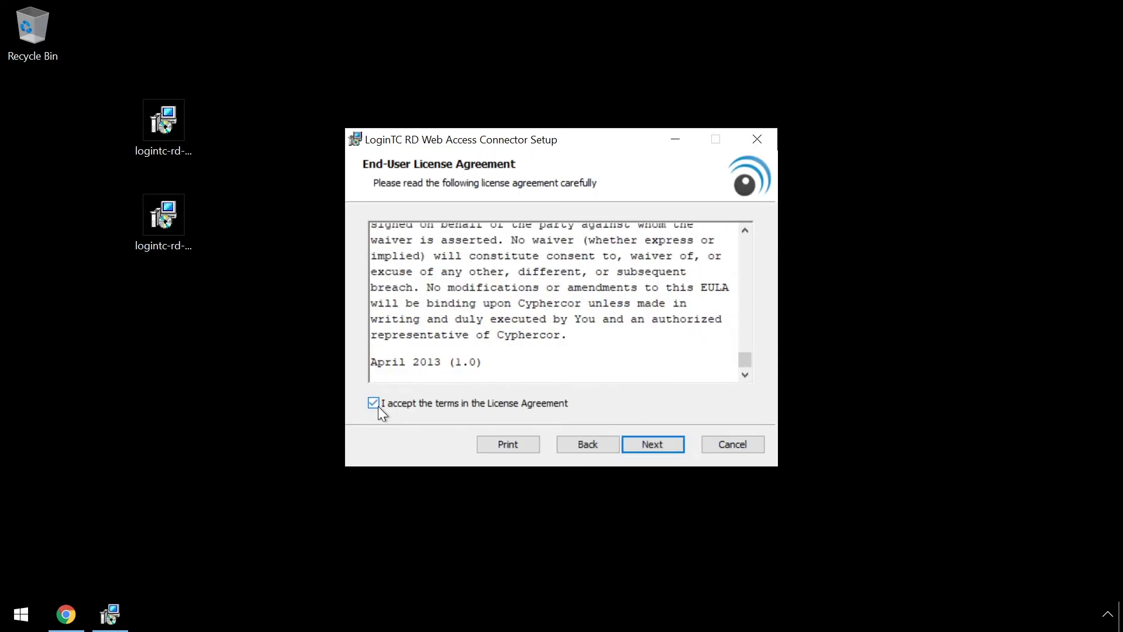
click(643, 449)
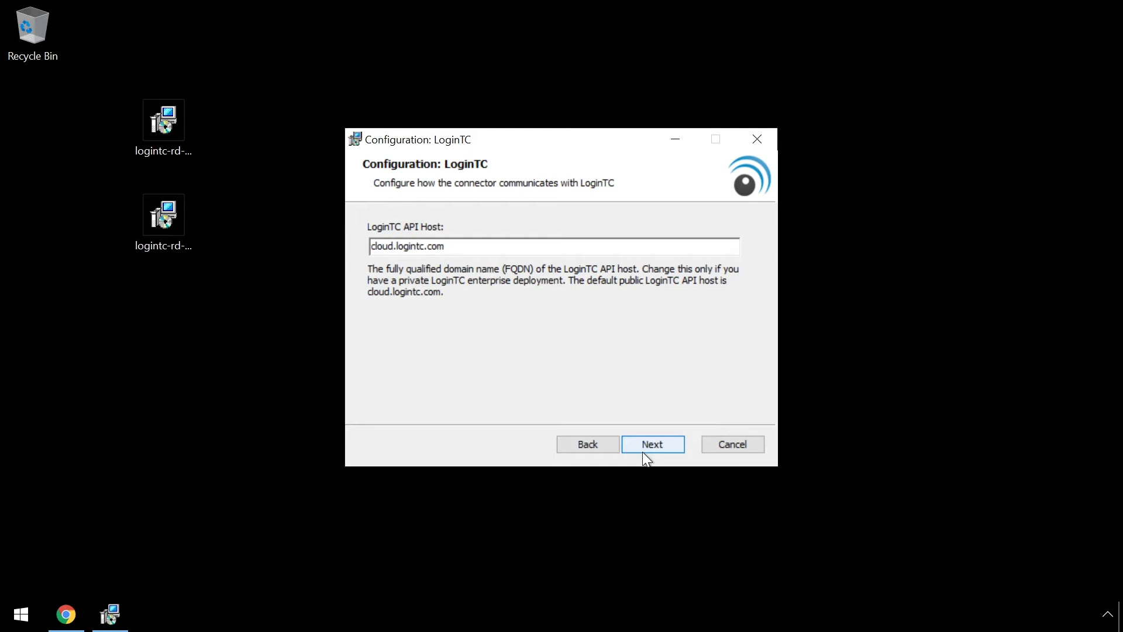
click(648, 447)
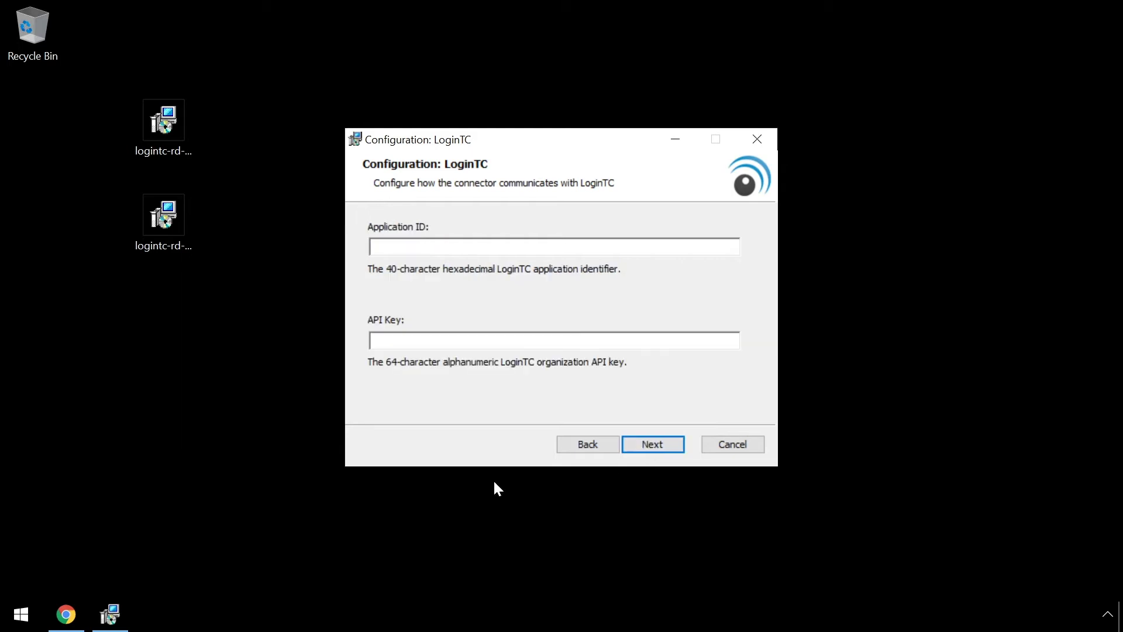
Copy the Application ID of the Microsoft Remote Desktop Web application from the LoginTC panel into the connector setup's Application ID field.
click(67, 613)
click(72, 242)
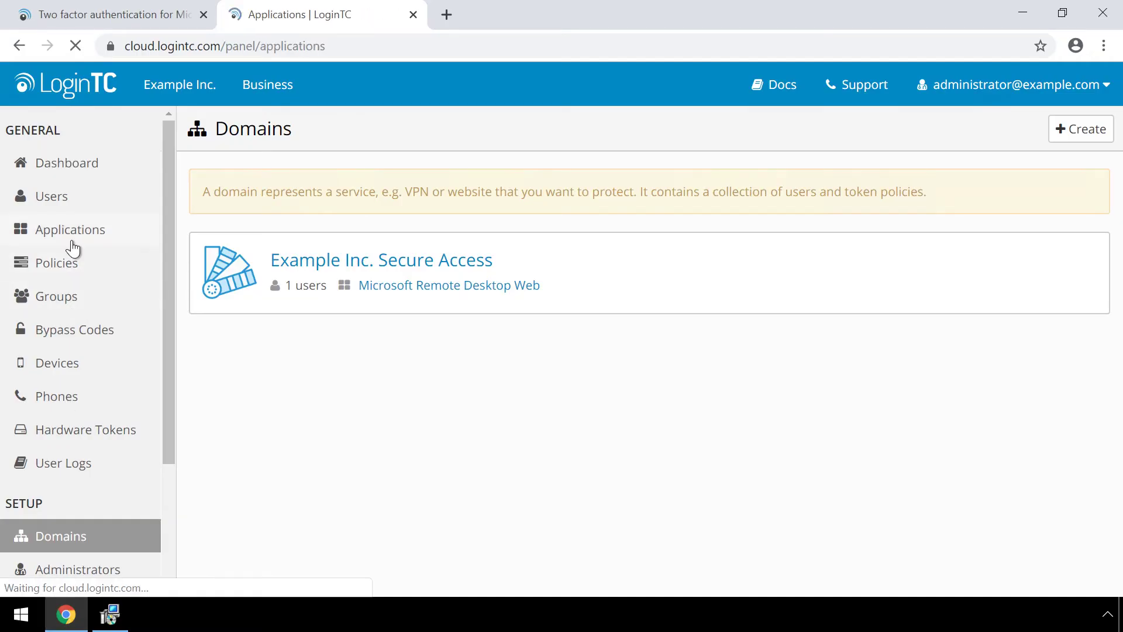
click(368, 260)
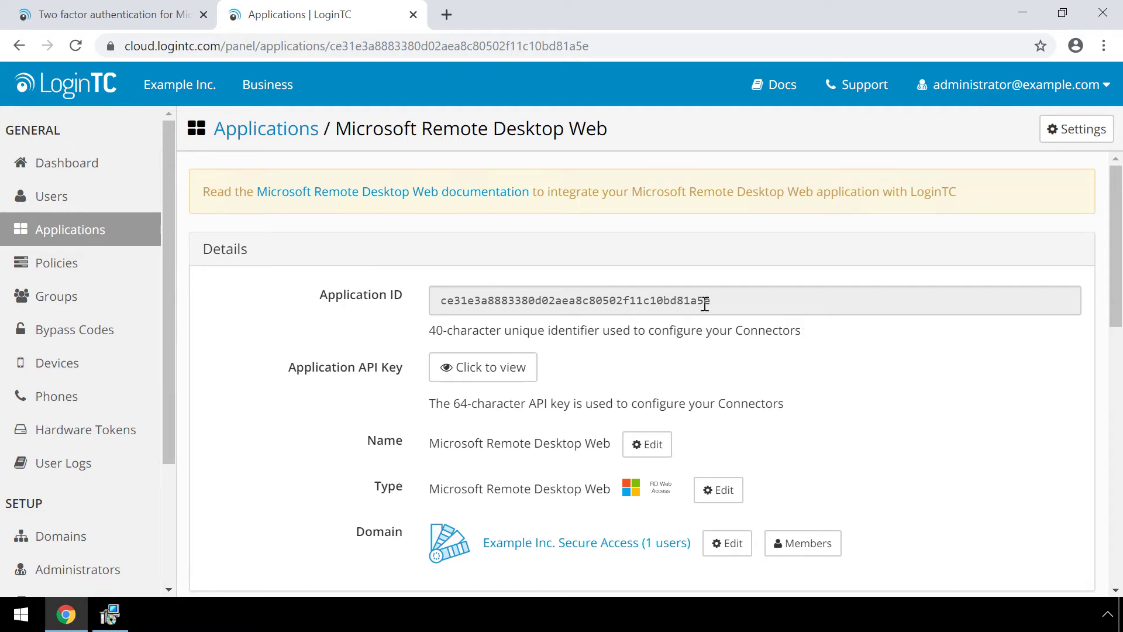
double_click(436, 299)
right_click(459, 300)
click(493, 314)
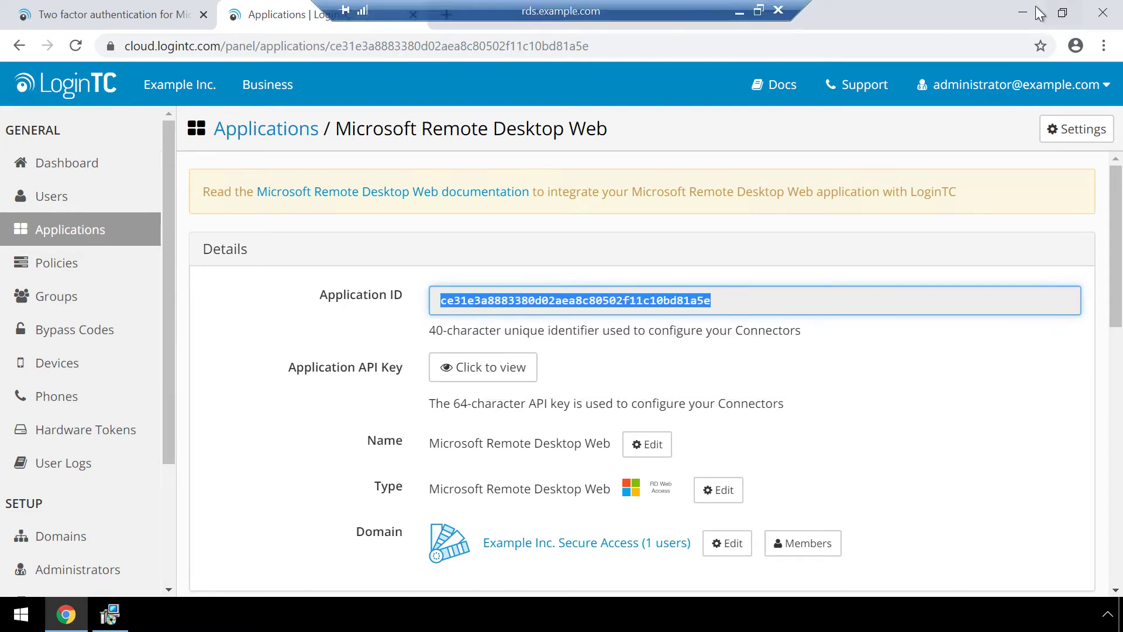
key(alt+Tab)
key(ctrl+v)
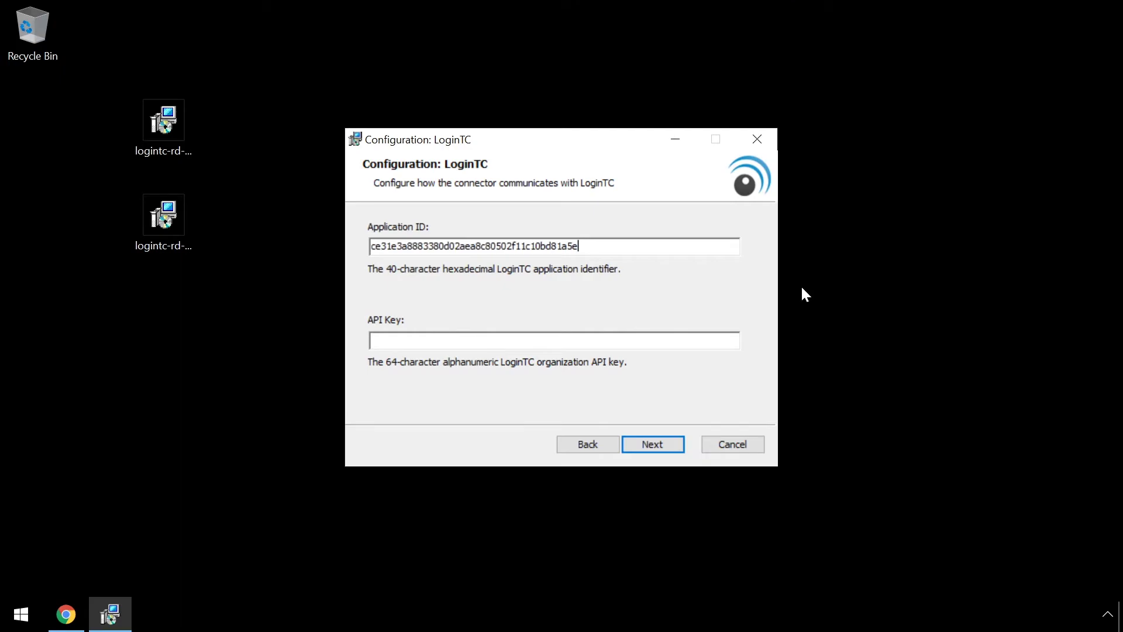
Reveal the application's API key in the LoginTC panel and paste it into the connector setup's API Key field.
click(110, 614)
click(65, 615)
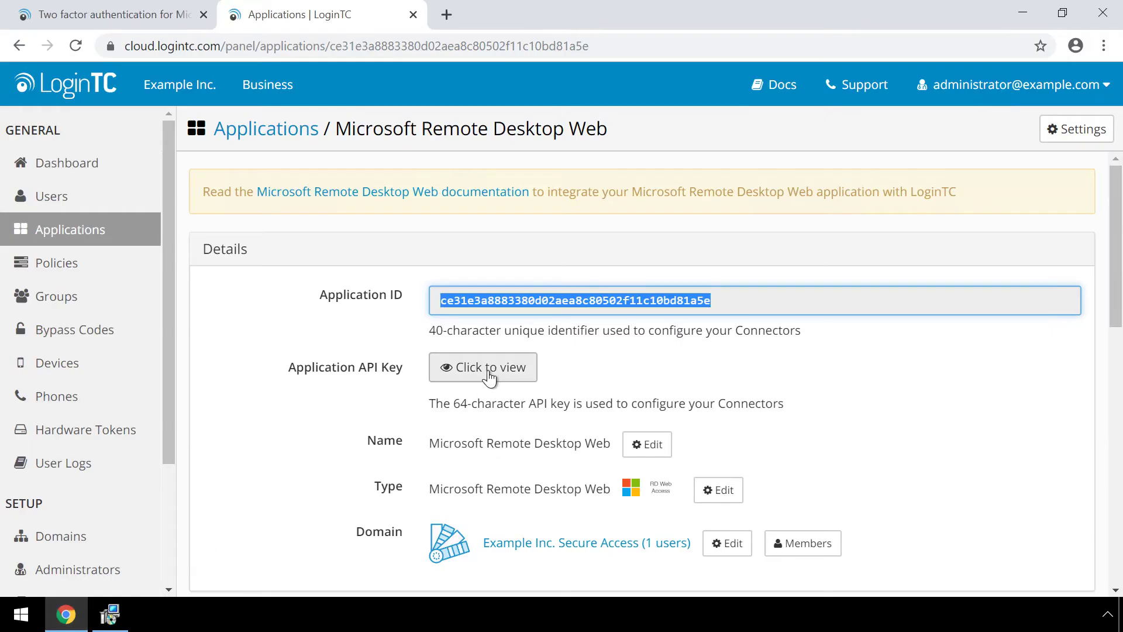
click(515, 368)
drag(882, 373, 467, 377)
right_click(579, 377)
click(596, 386)
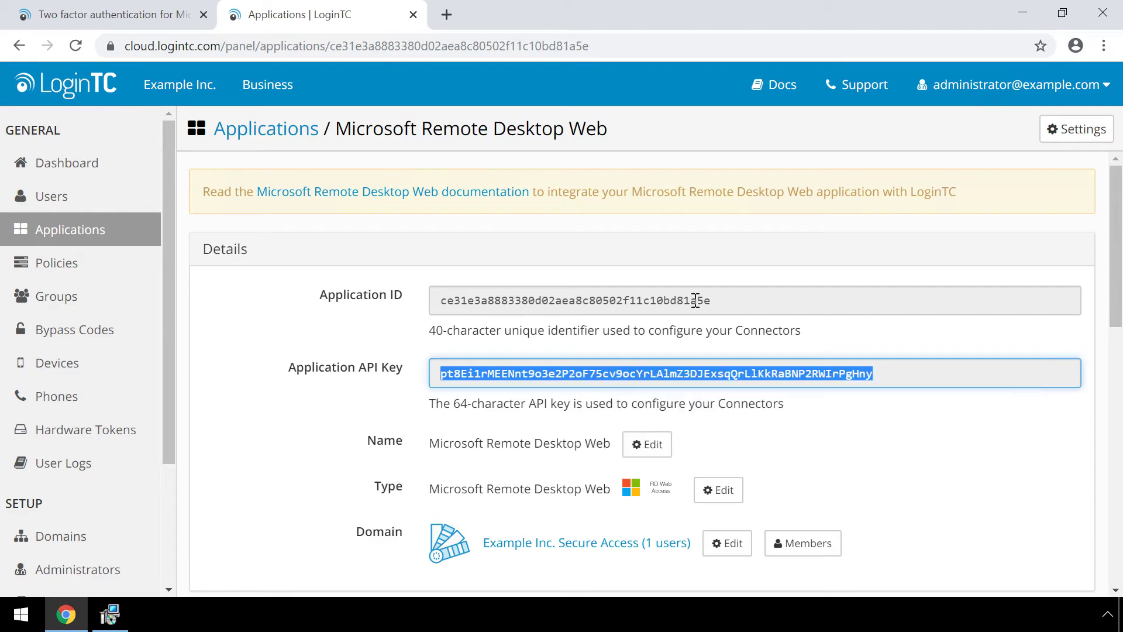
click(1023, 13)
key(ctrl+v)
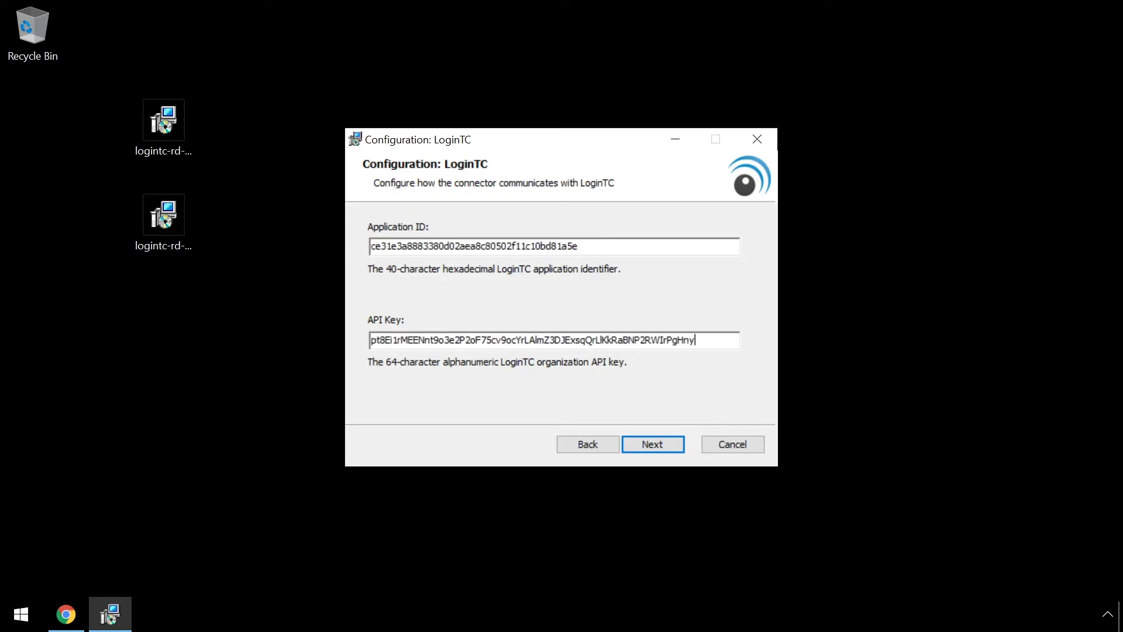
Generate a Web Access Secret Key in the connector setup and open a blank Notepad document for storing it.
click(655, 440)
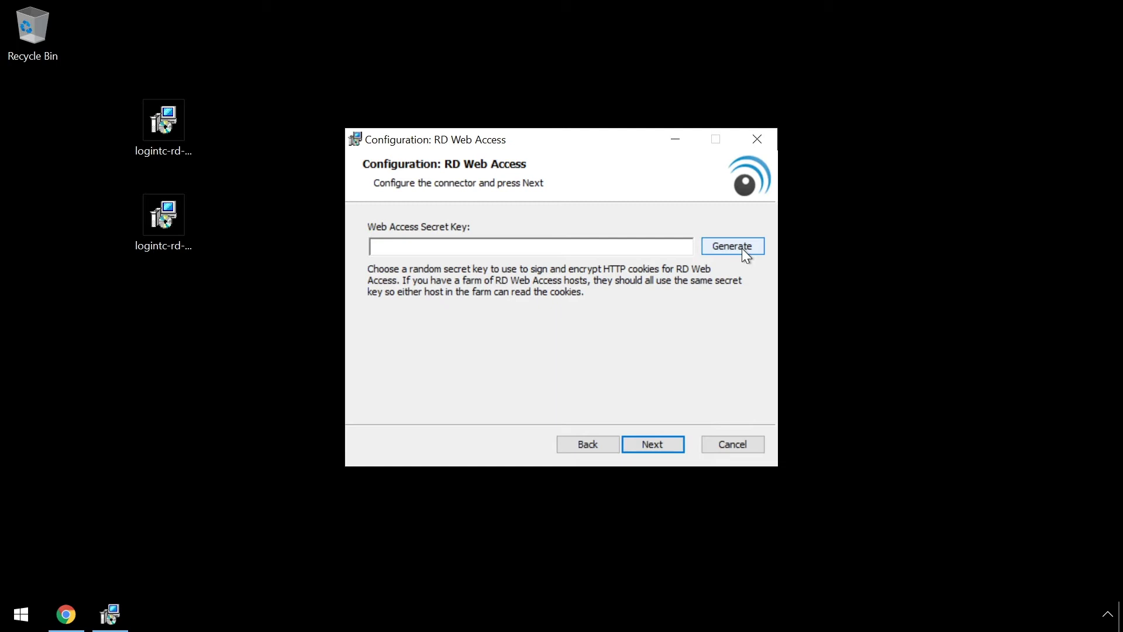
click(742, 248)
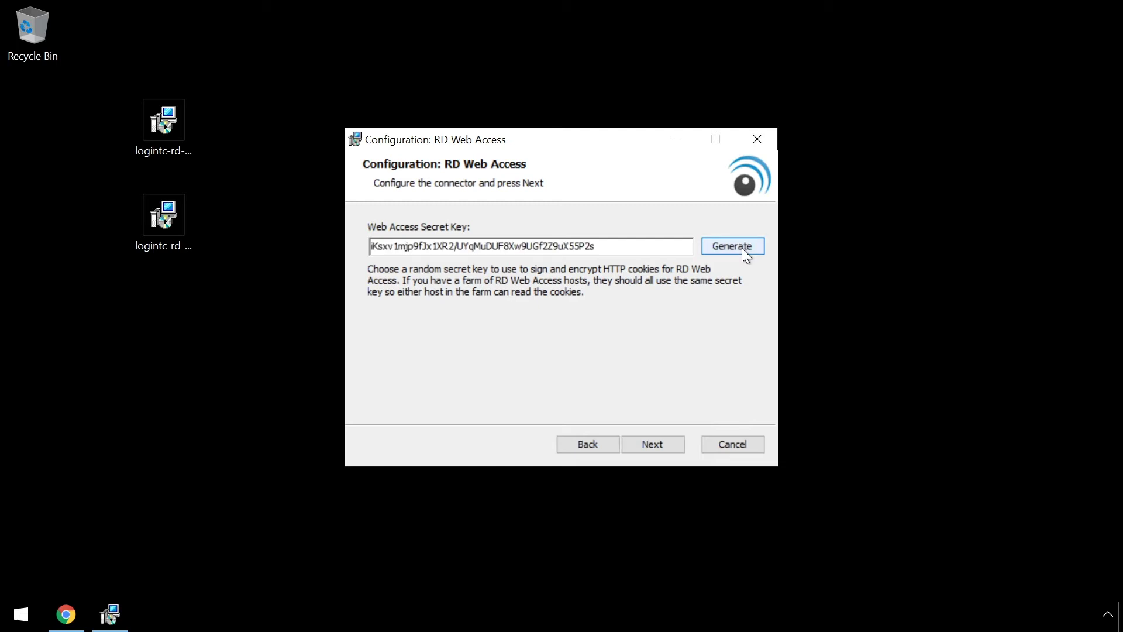
click(24, 615)
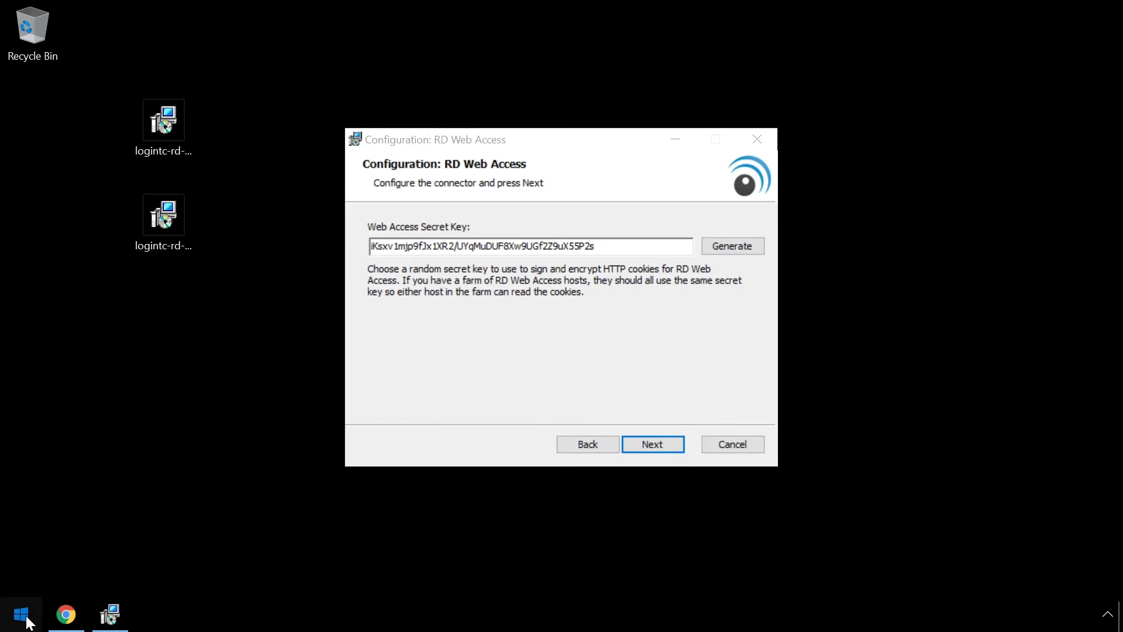
text(notepad)
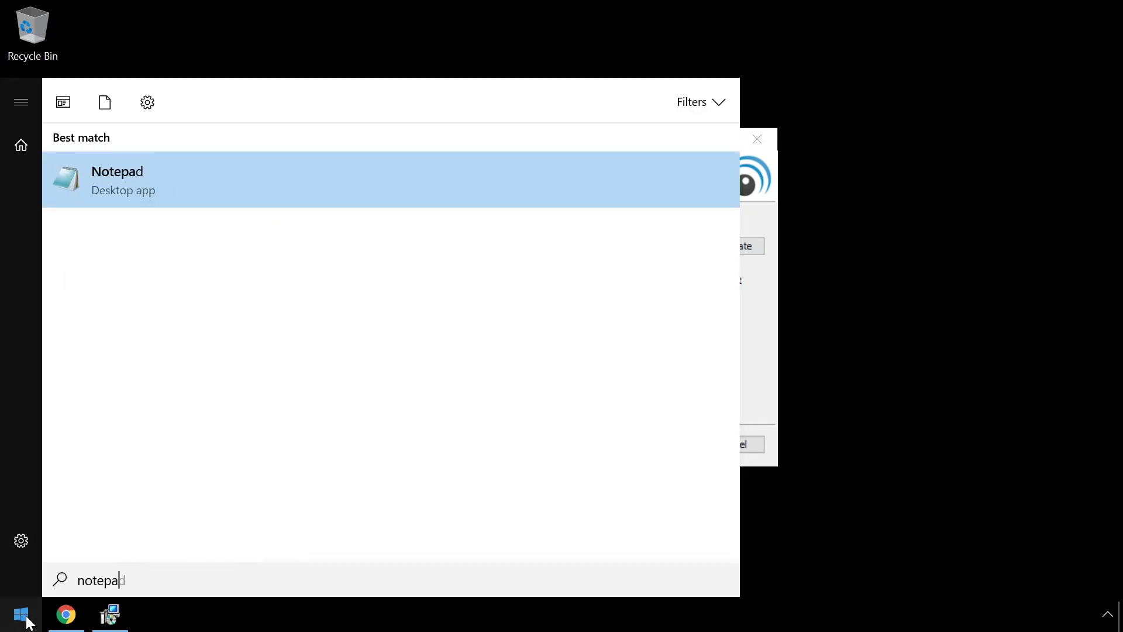
key(Return)
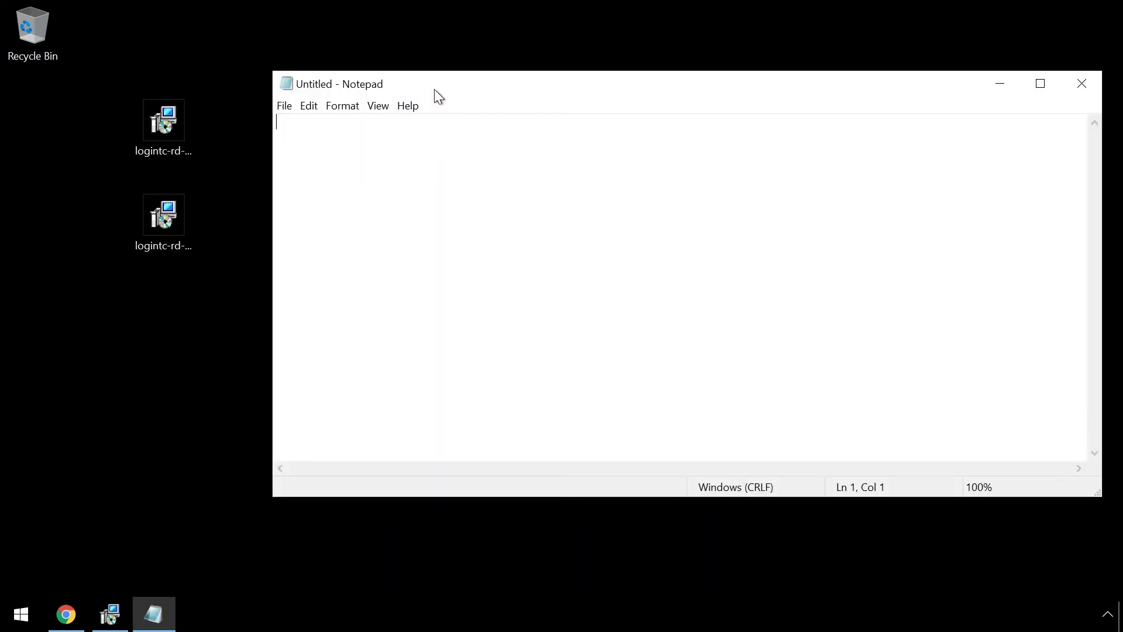
click(1007, 82)
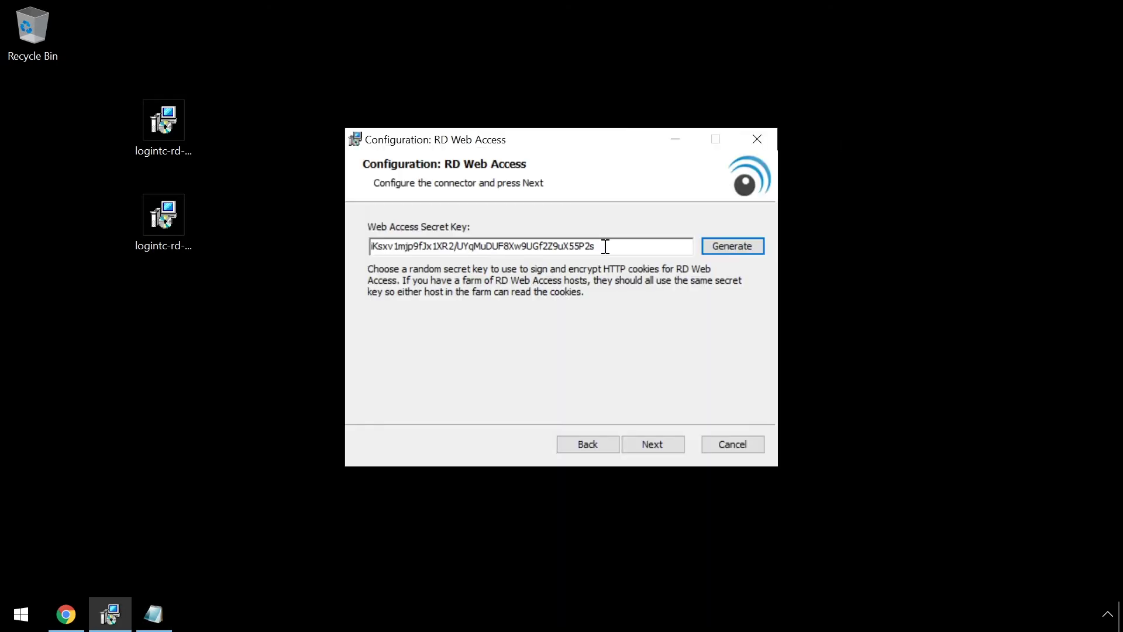
Copy the generated Web Access Secret Key into the Notepad document after the label "LoginTC Web Access Secret Key:".
double_click(515, 252)
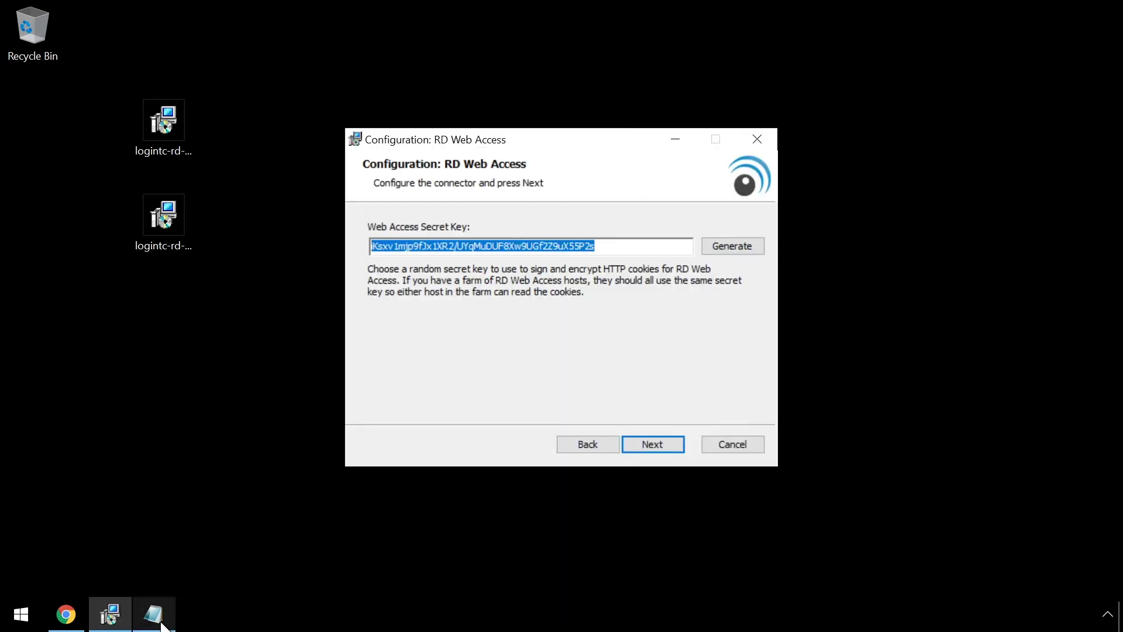
key(alt+Tab)
text(LoginTC Web Access Secret Key:)
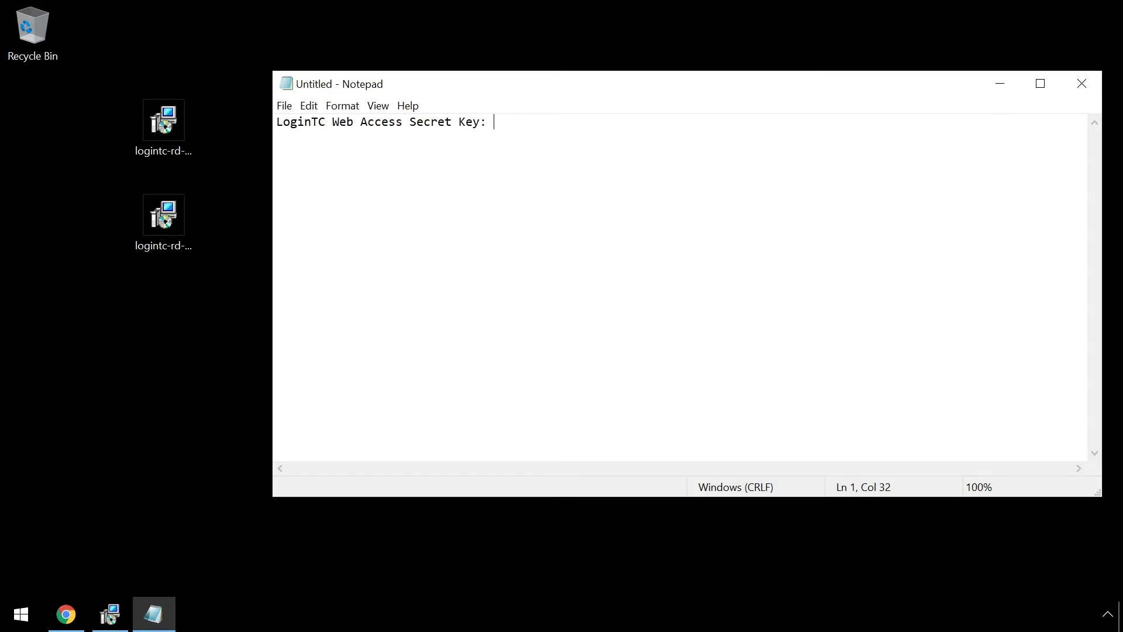
key(ctrl+v)
key(Return)
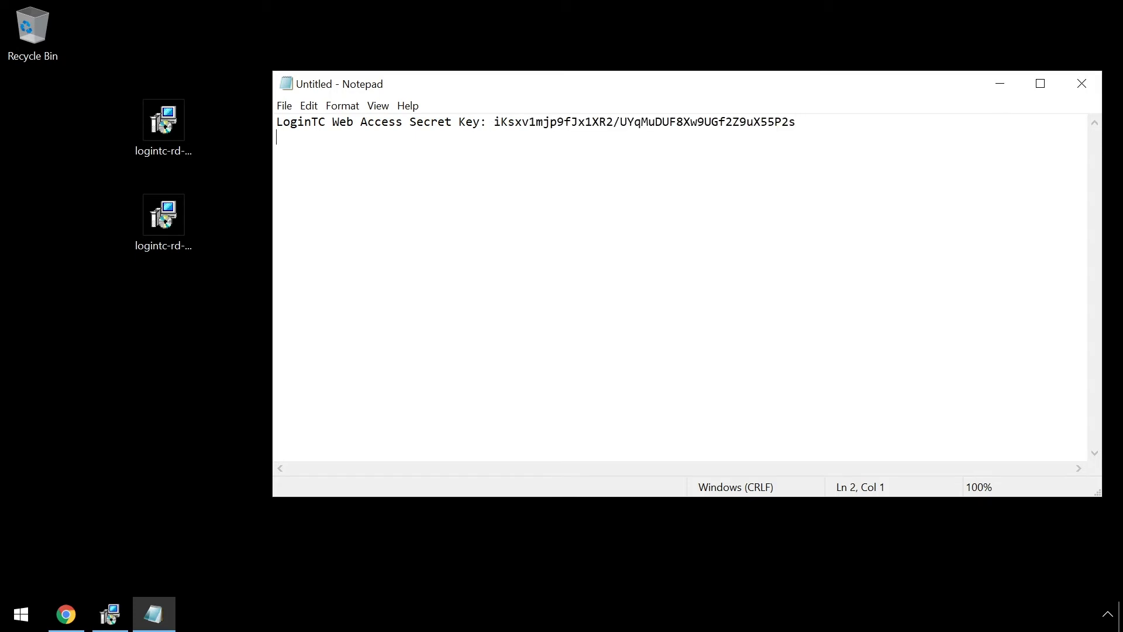
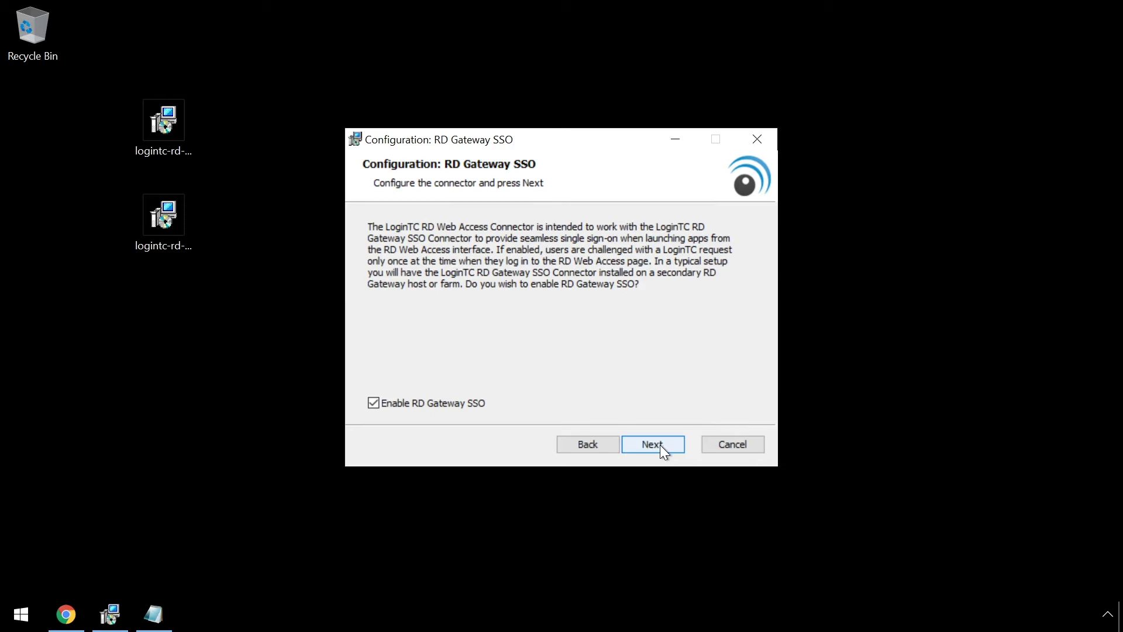
Keep RD Gateway SSO enabled in the connector setup and enter rds.example.com as the SSO Host.
click(660, 445)
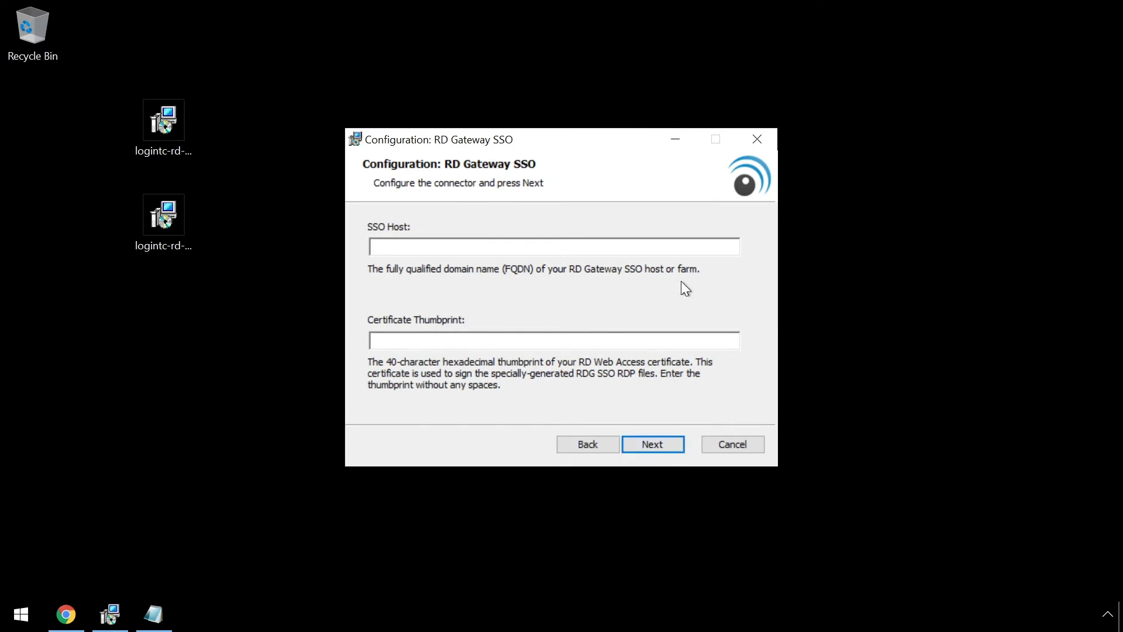
click(692, 245)
text(rds.example.com)
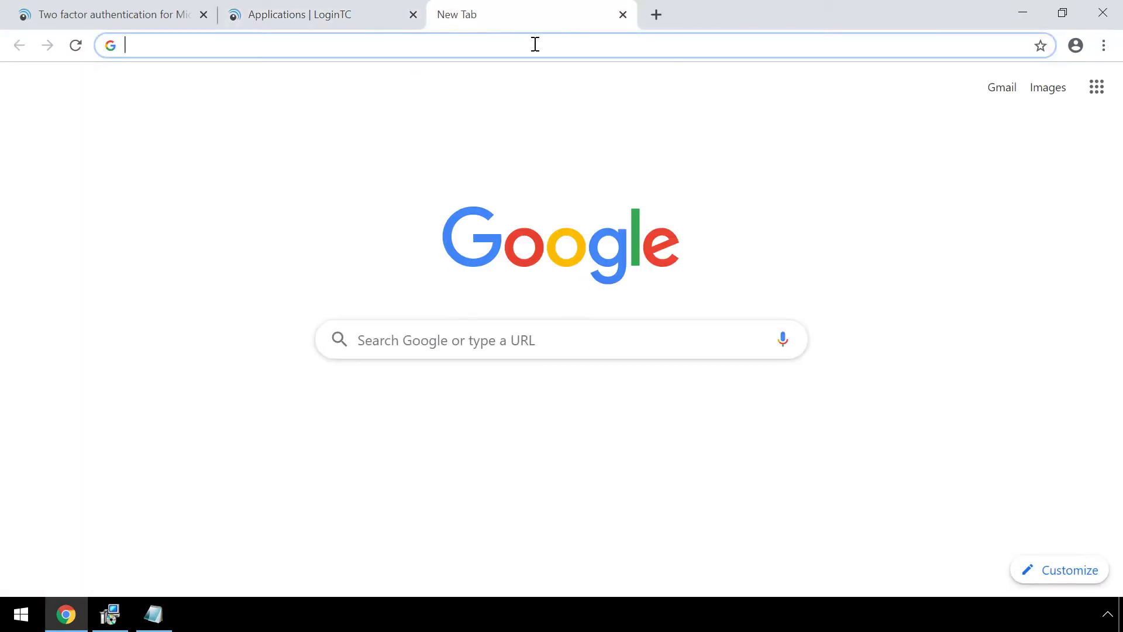
text(https)
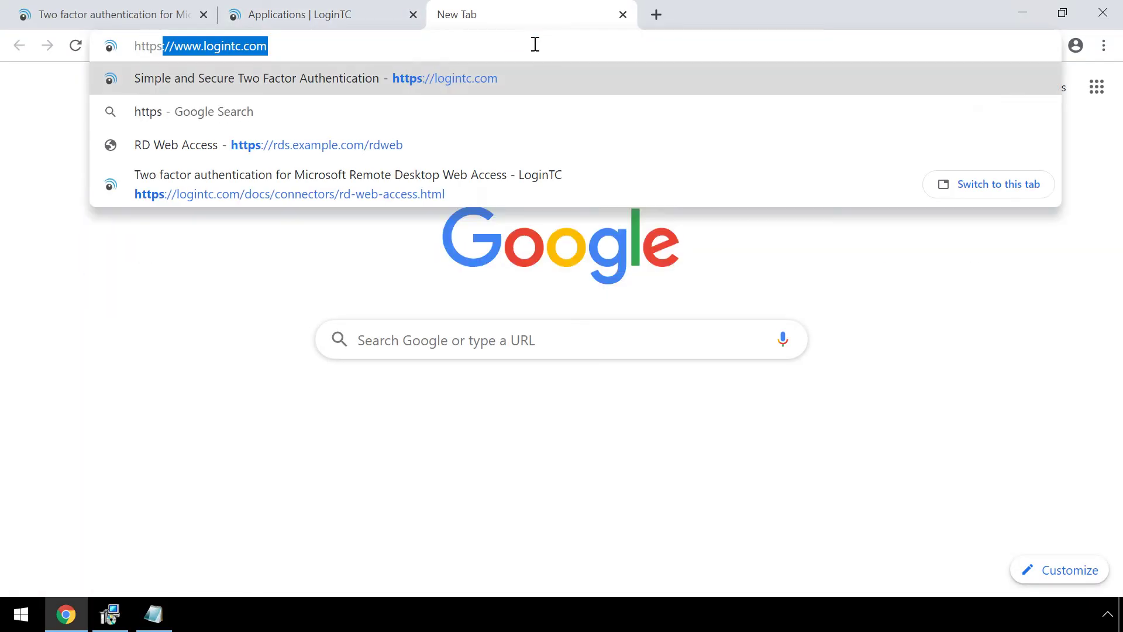
text(://rds.example.com/rdweb)
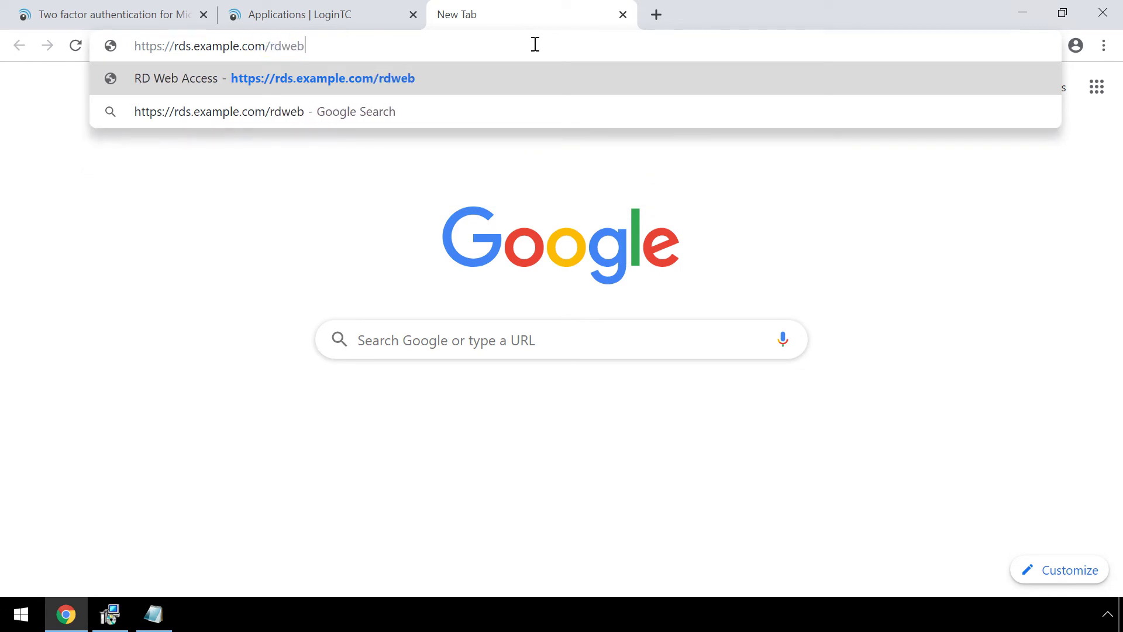
key(Return)
click(149, 45)
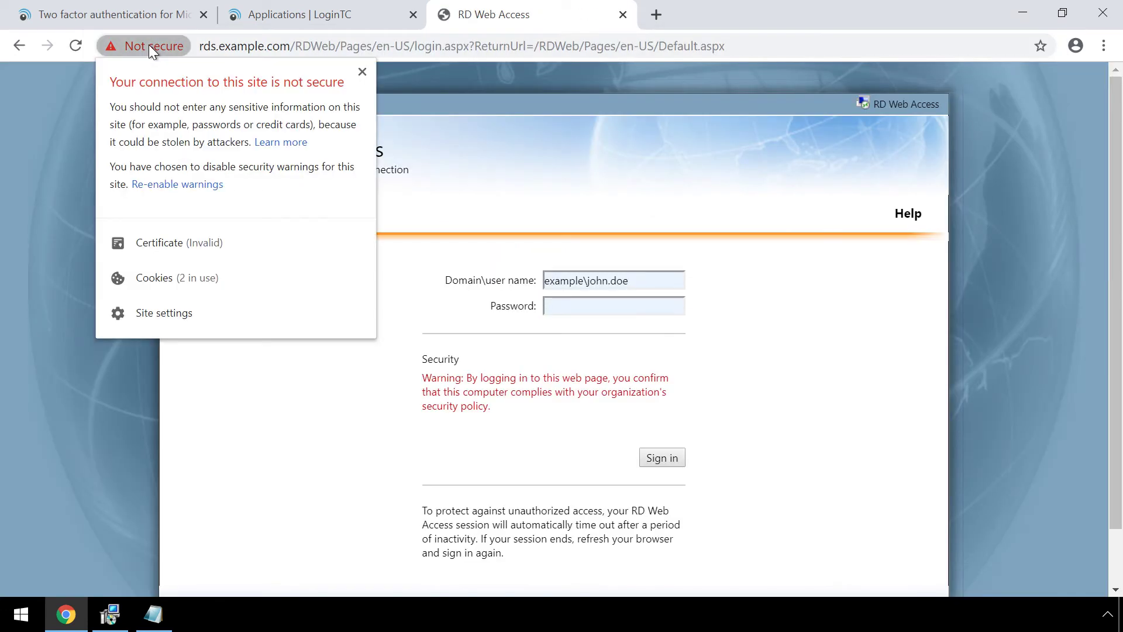
click(190, 244)
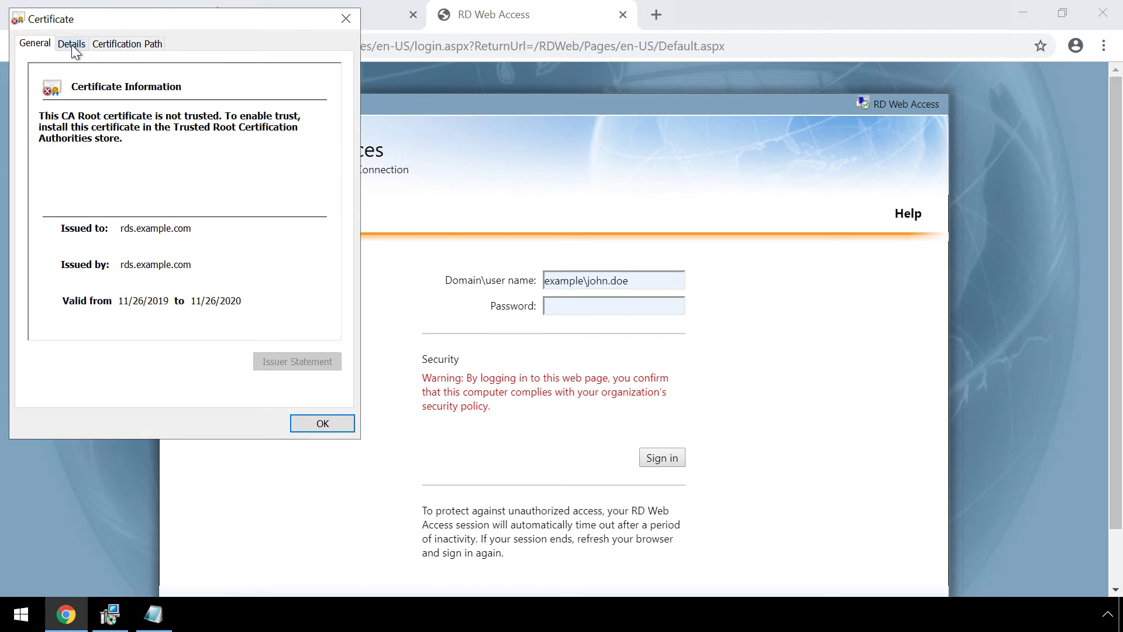
Copy the thumbprint from the certificate's details into the connector setup's Certificate Thumbprint field and continue the setup.
click(71, 45)
scroll(311, 158, down, 3)
click(158, 209)
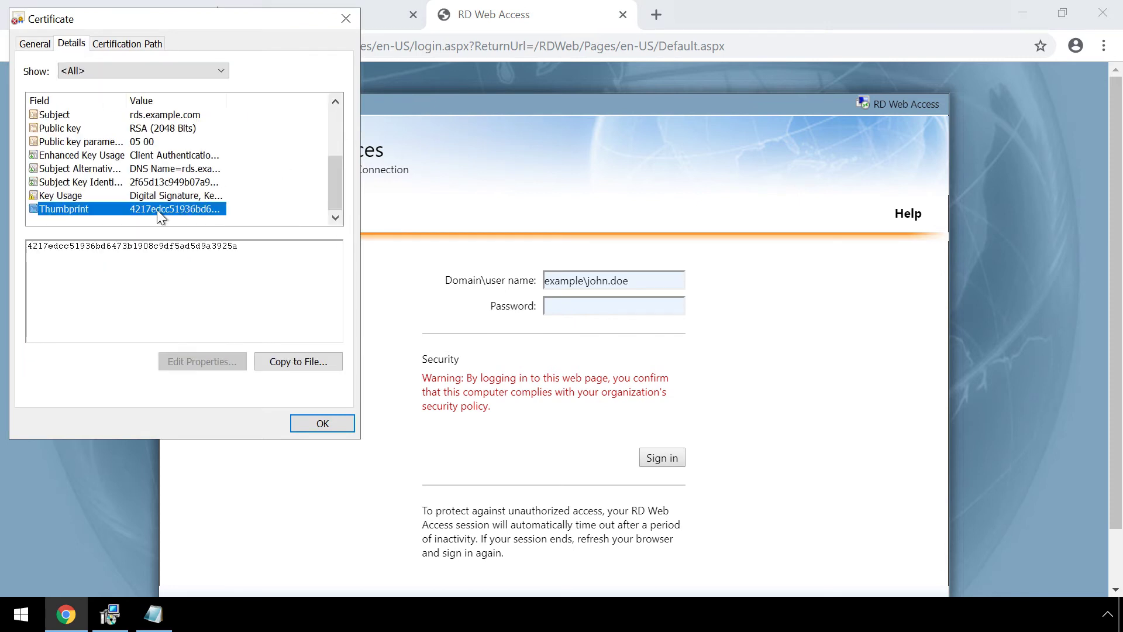
drag(241, 246, 40, 253)
key(ctrl+c)
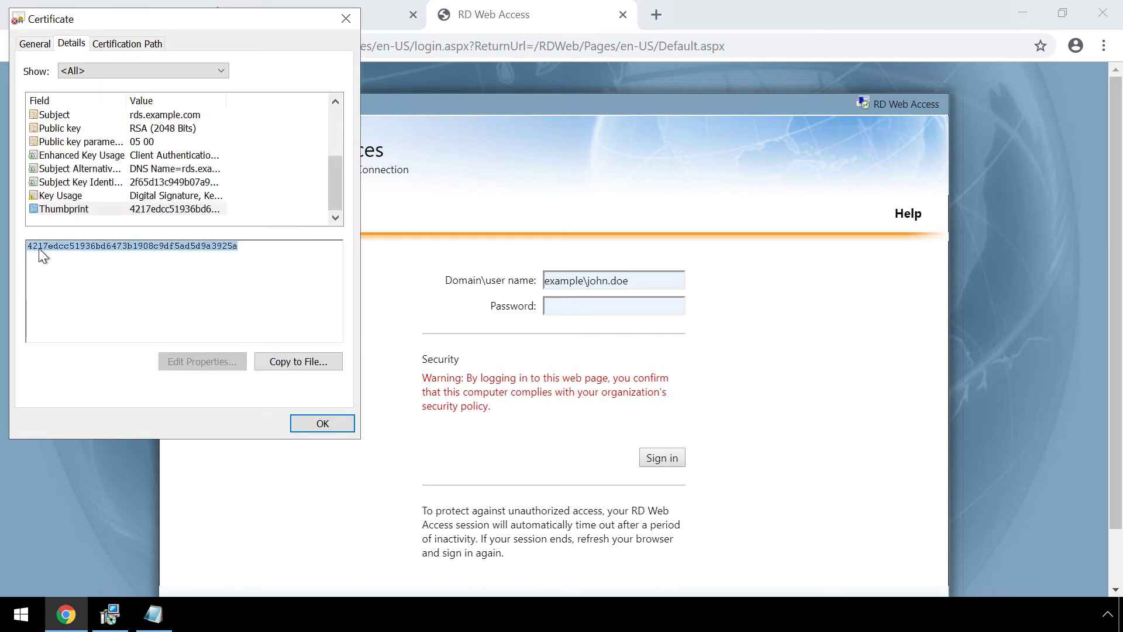
click(322, 423)
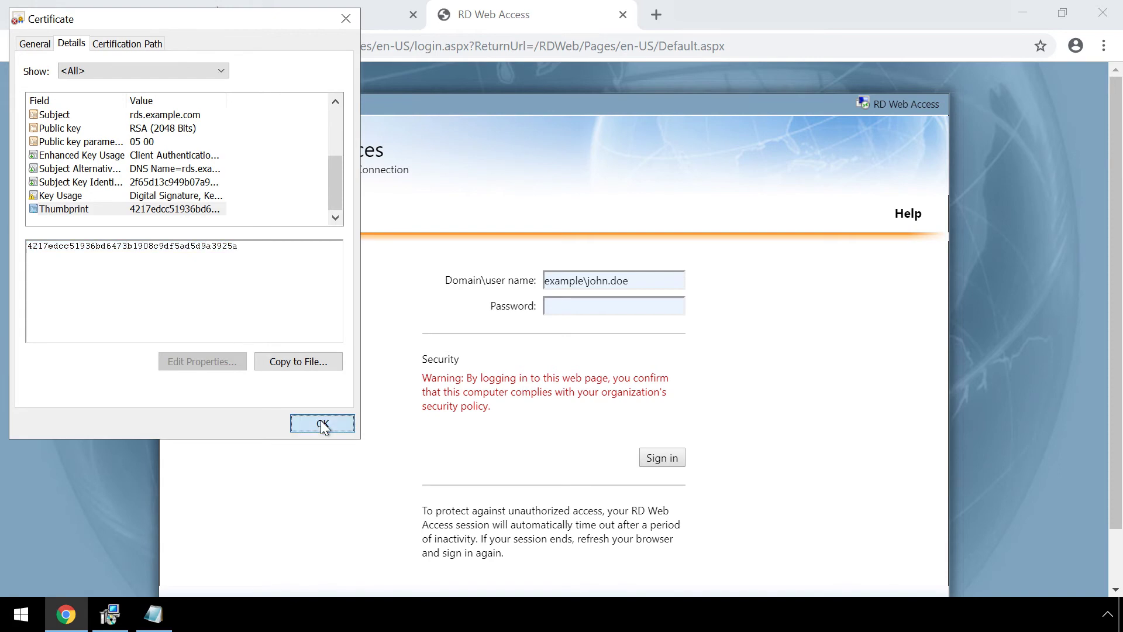
click(1022, 13)
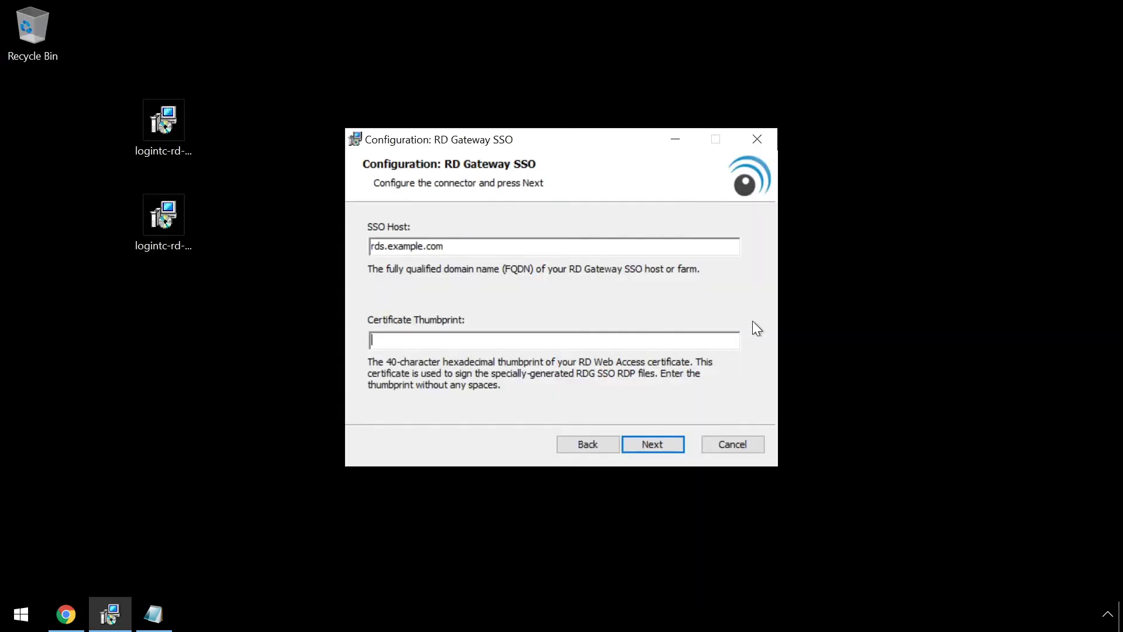
key(ctrl+v)
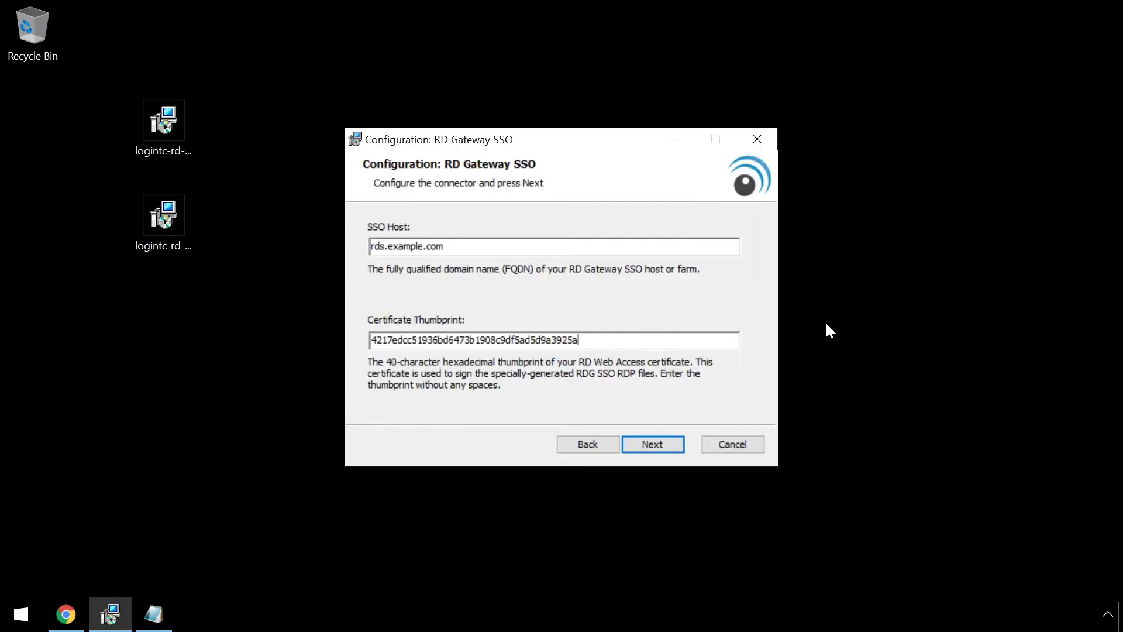
click(669, 445)
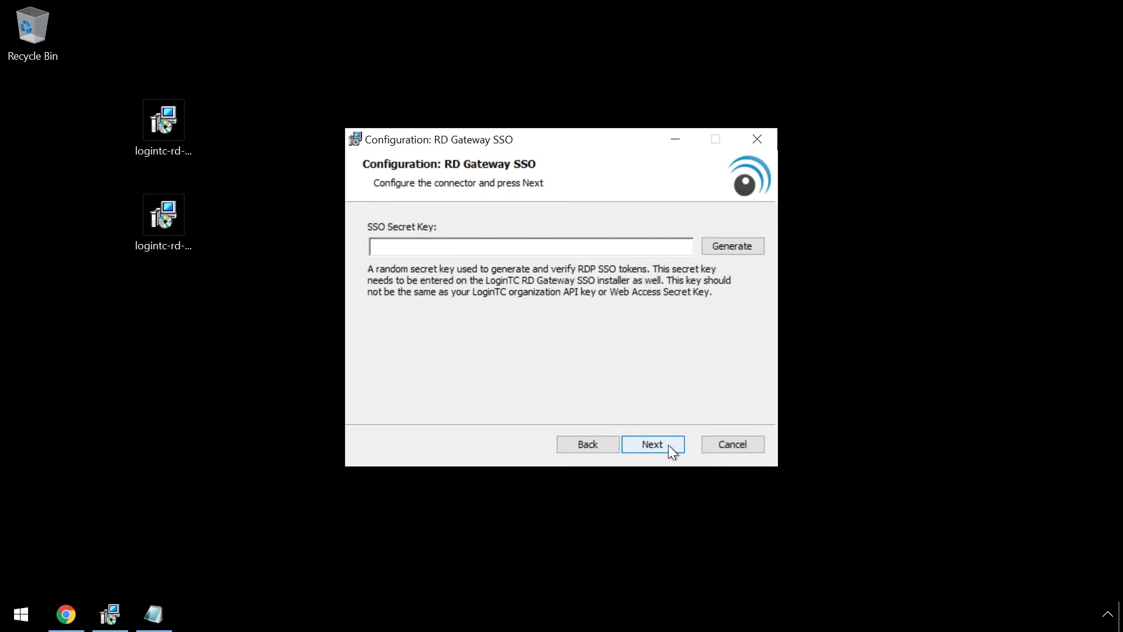
Generate an SSO Secret Key for RD Gateway SSO in the connector setup and copy it.
click(732, 246)
double_click(491, 246)
key(ctrl+c)
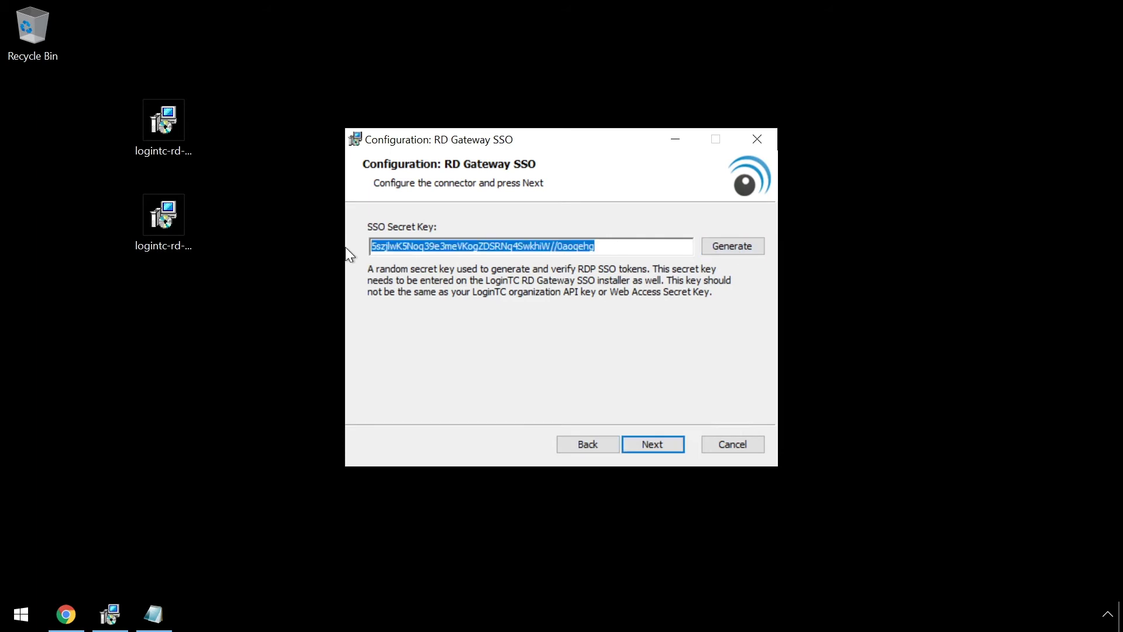
click(633, 246)
Paste the copied SSO Secret Key on the second line of the Notepad document after the label "LoginTC SSO Secret Key:".
click(153, 614)
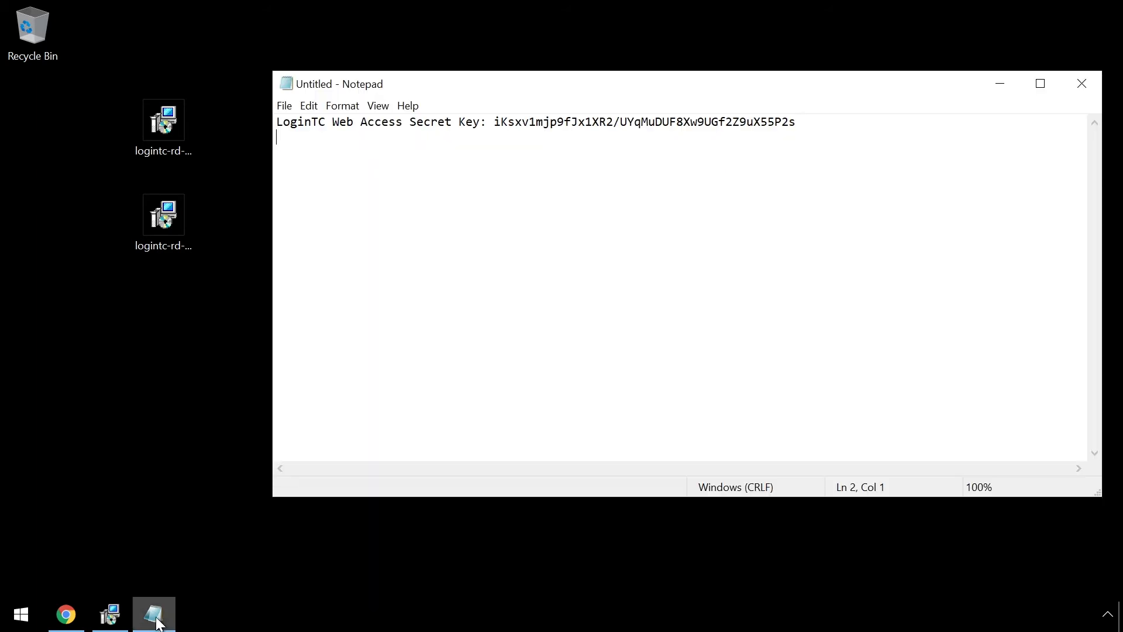
text(LoginTC )
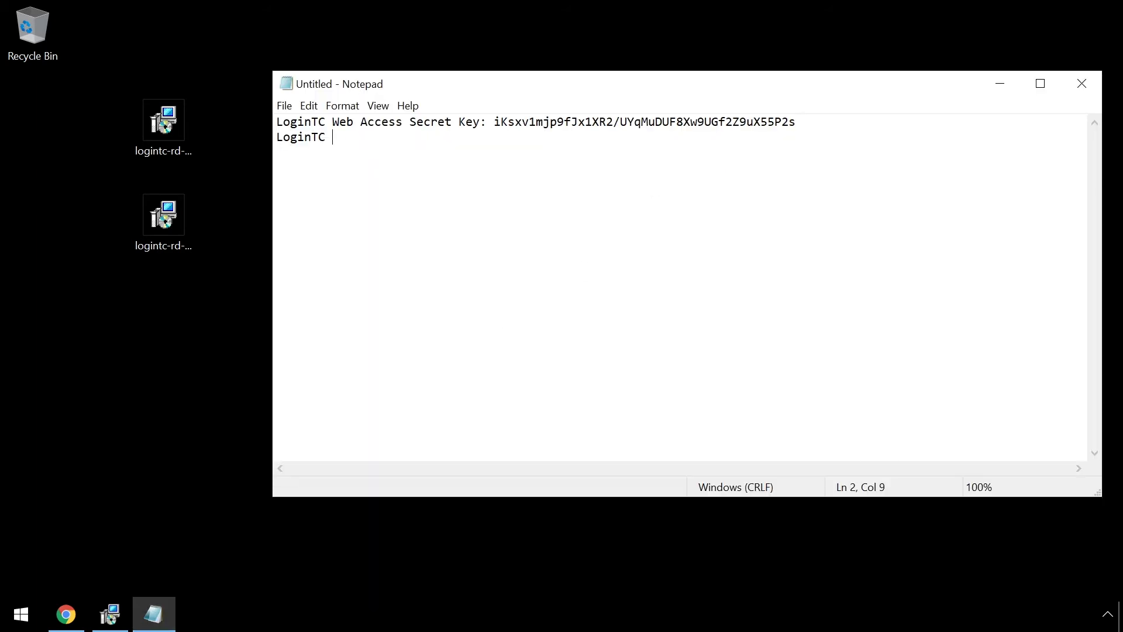
text(SSO Secret Key:)
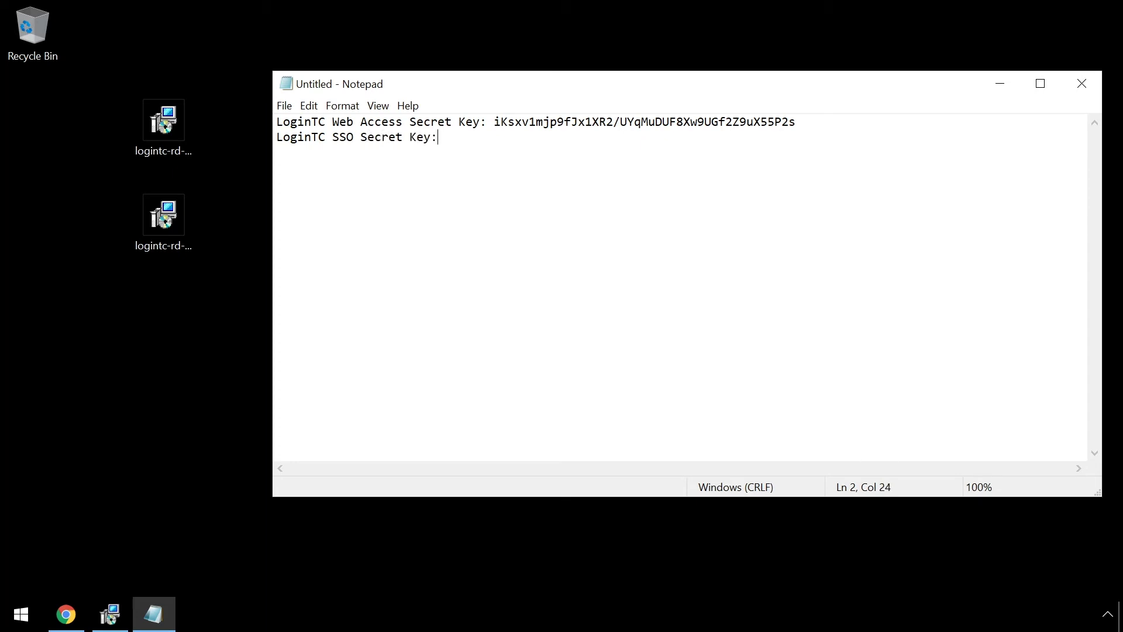
key(ctrl+v)
click(999, 82)
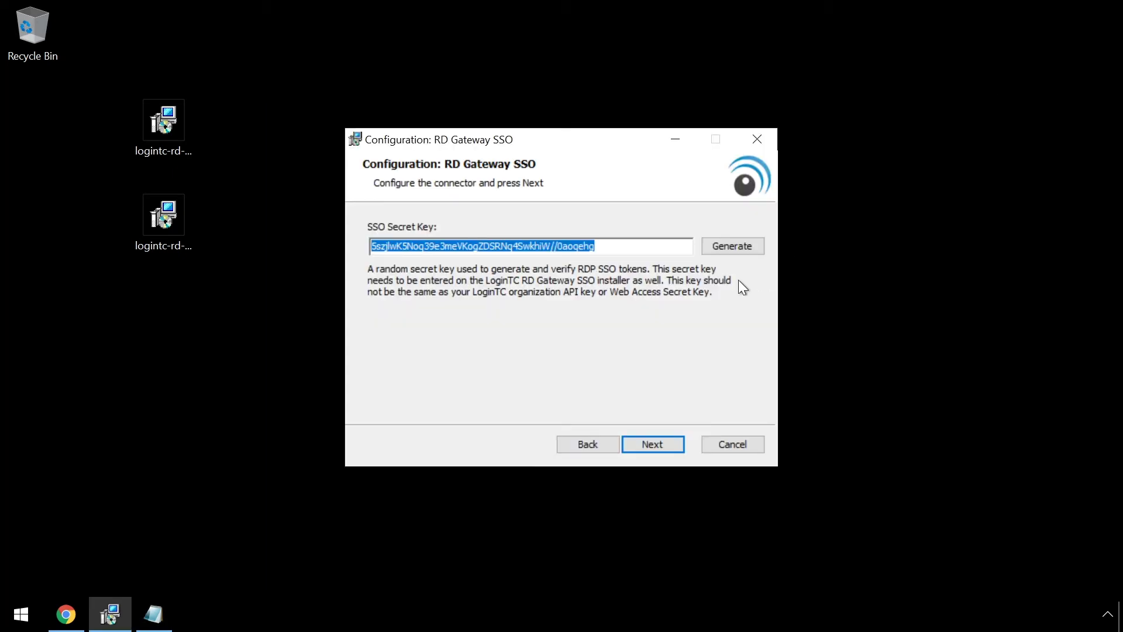
Install the LoginTC RD Web Access Connector with the configured settings and exit its setup wizard.
click(662, 245)
click(662, 445)
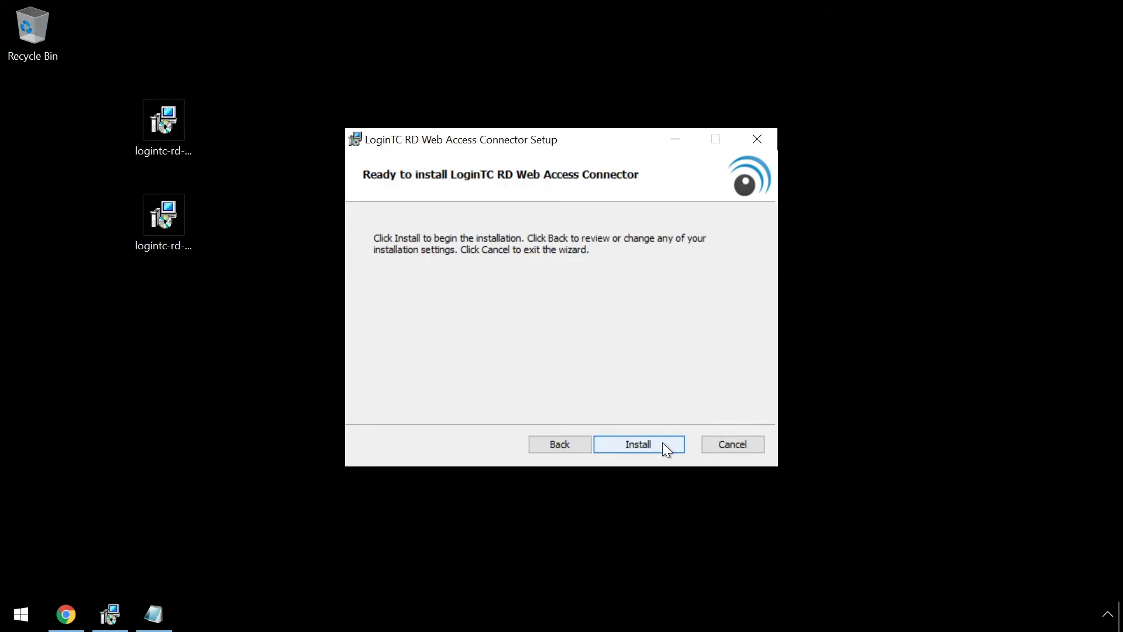
click(663, 443)
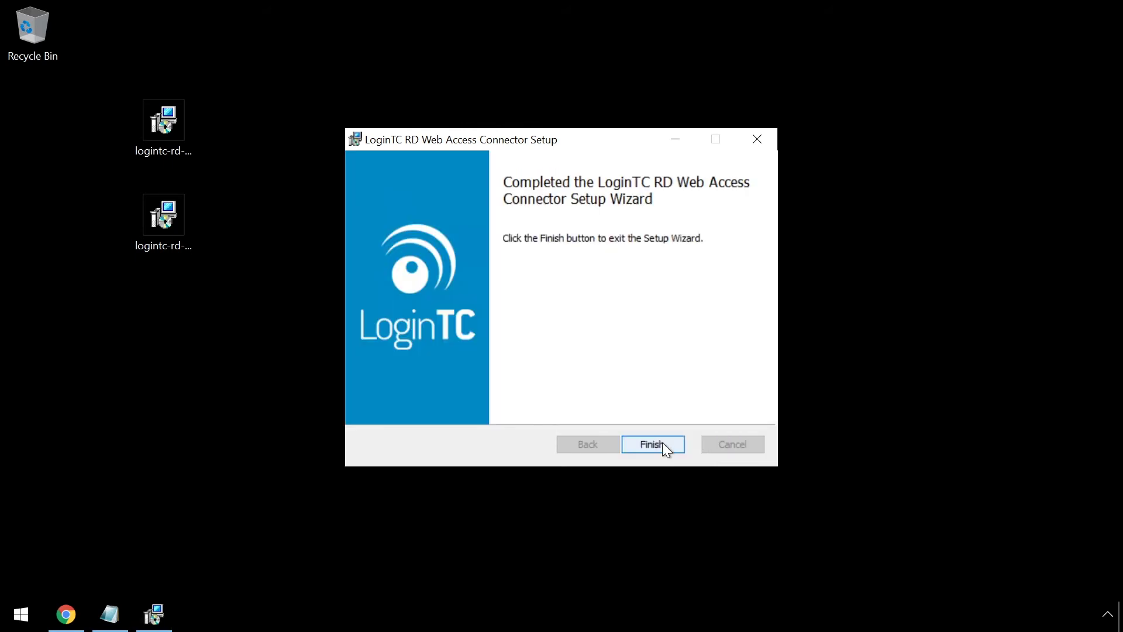
click(662, 445)
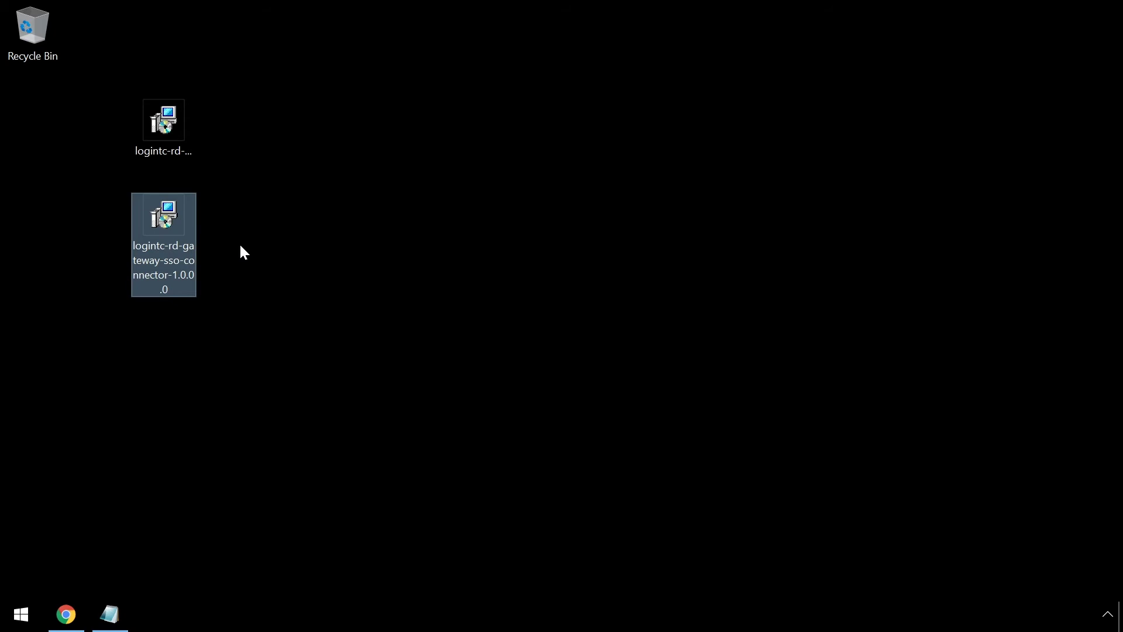
Start the LoginTC RD Gateway SSO Connector setup from the desktop installer and accept the license terms.
double_click(175, 248)
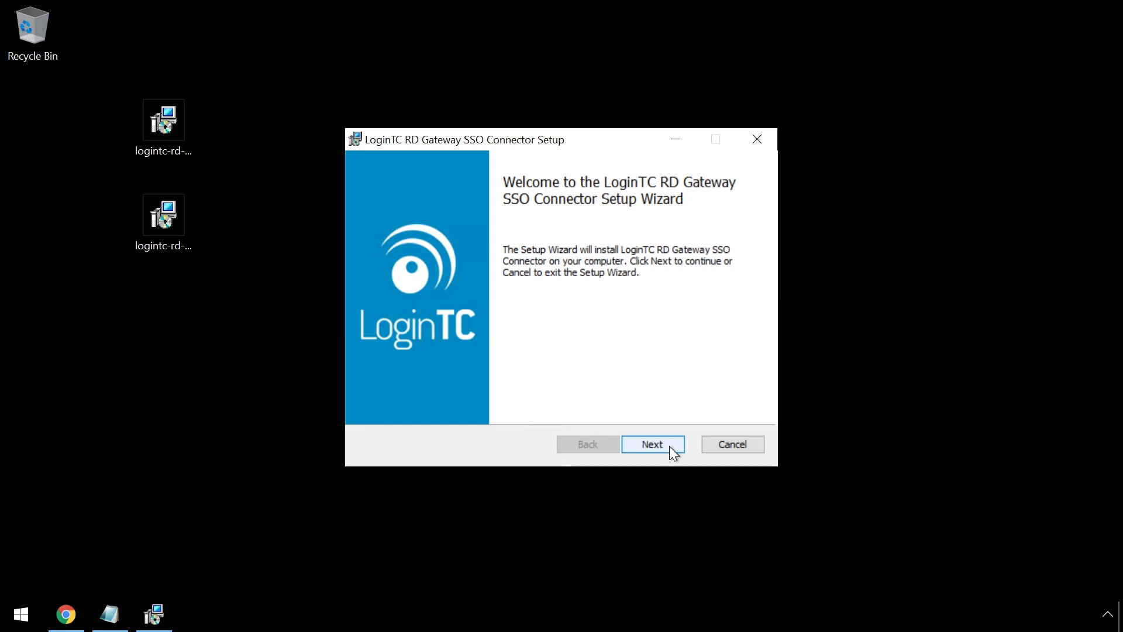
click(663, 446)
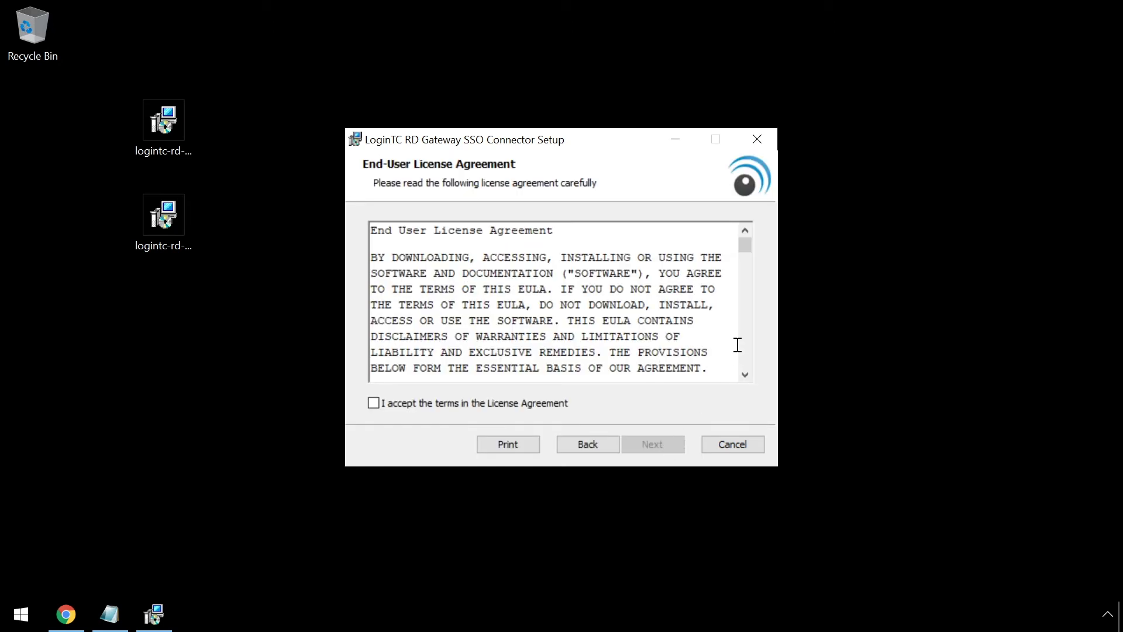
scroll(743, 328, down, 15)
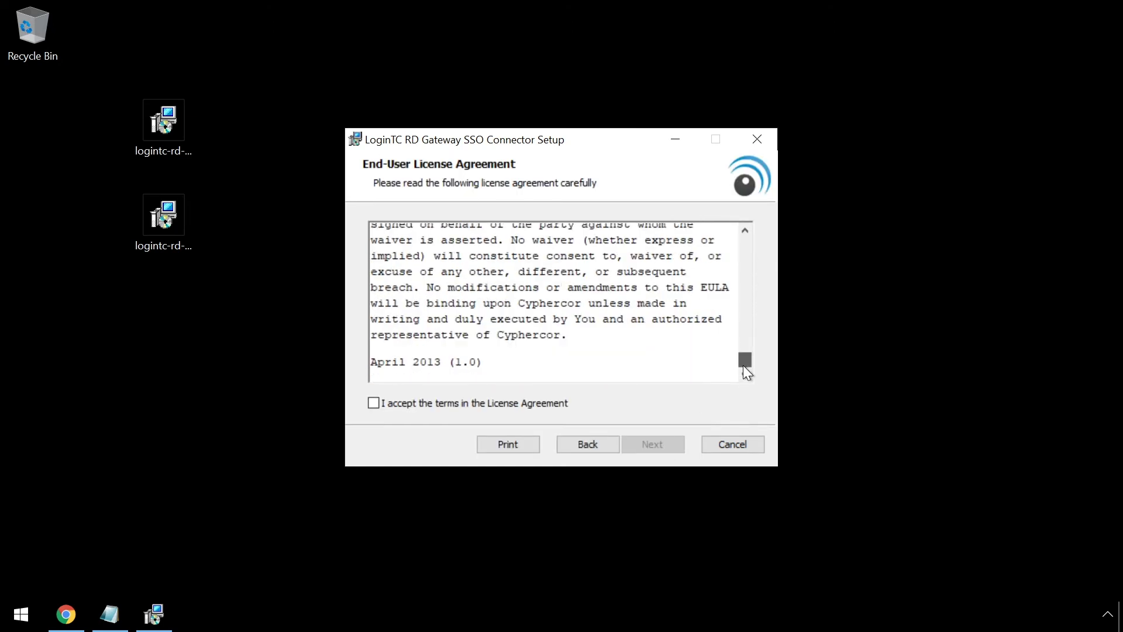
click(375, 402)
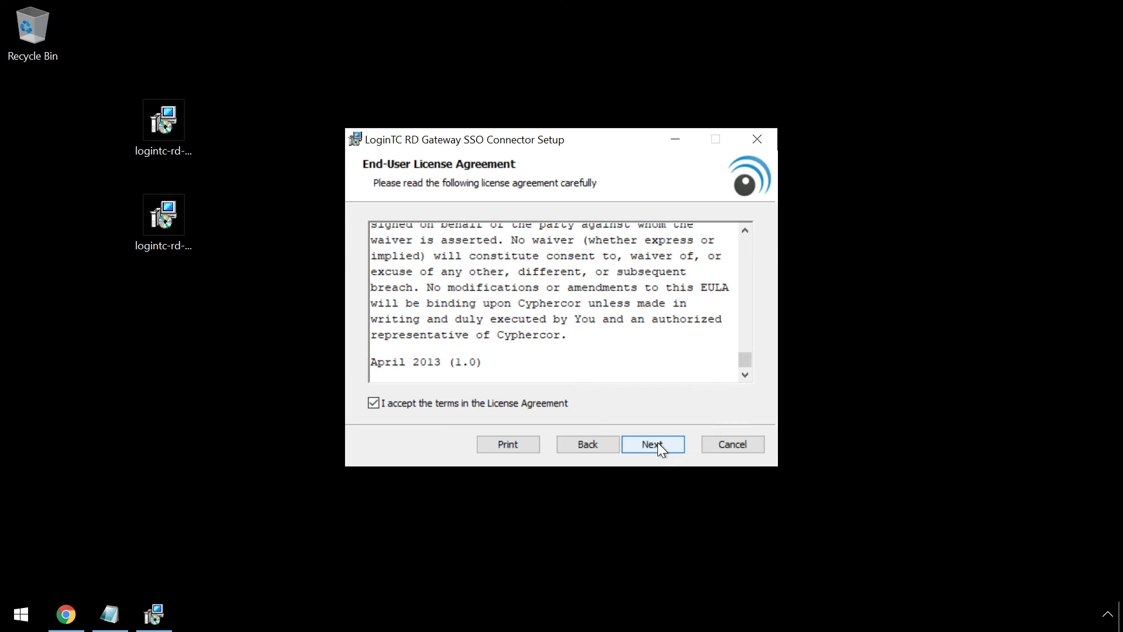
click(653, 444)
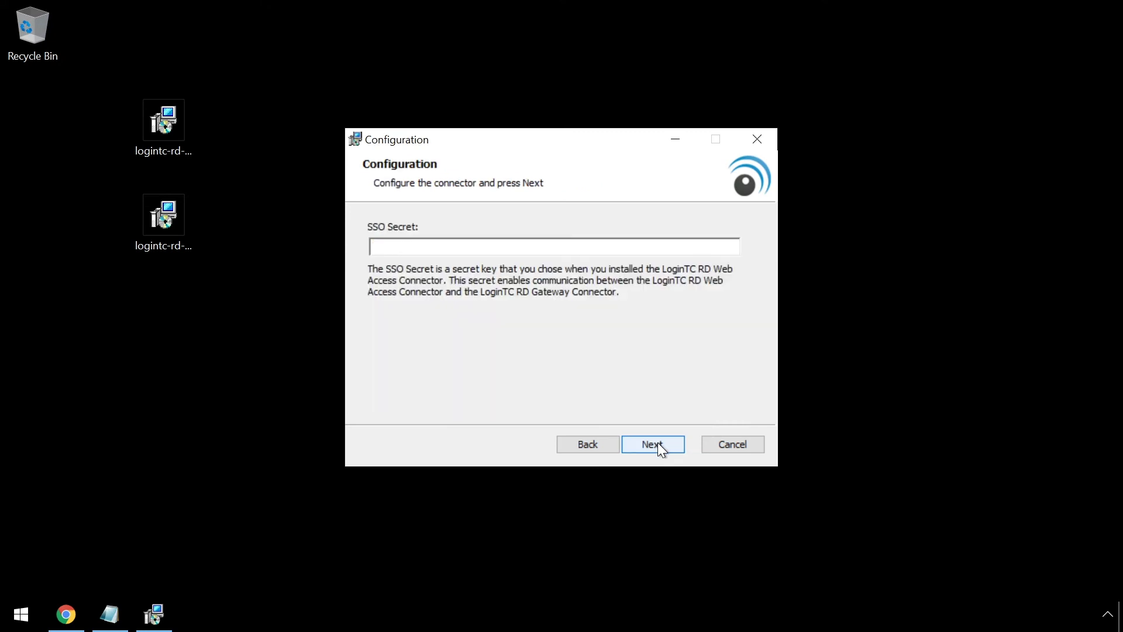
Copy the LoginTC SSO Secret Key from the Notepad document and paste it as the SSO Secret in the connector configuration.
click(109, 614)
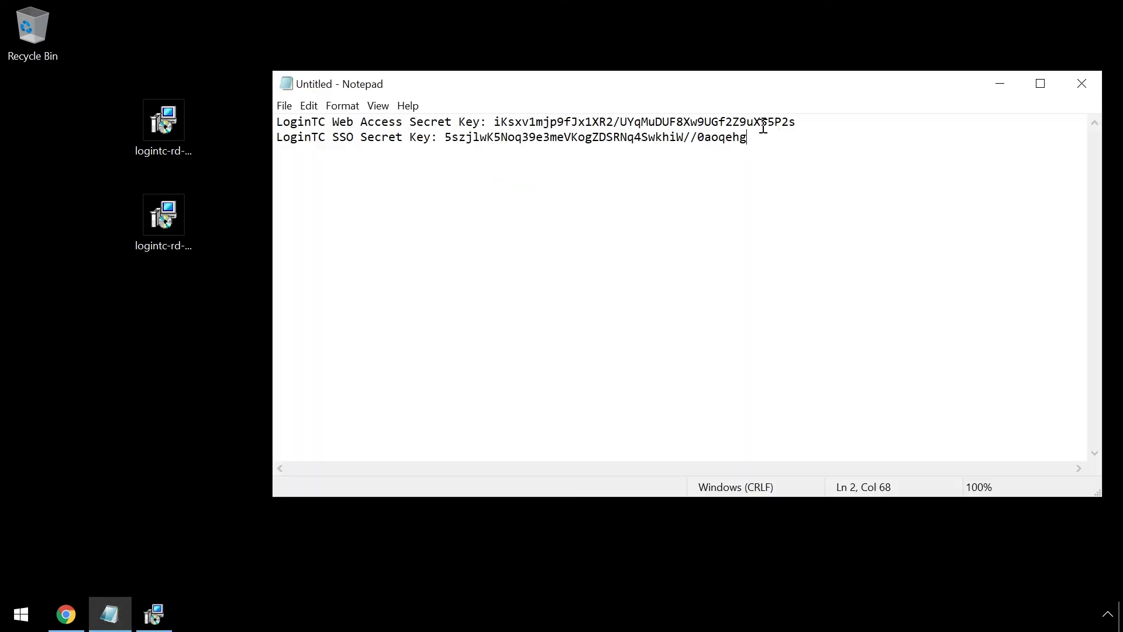
drag(749, 138, 447, 139)
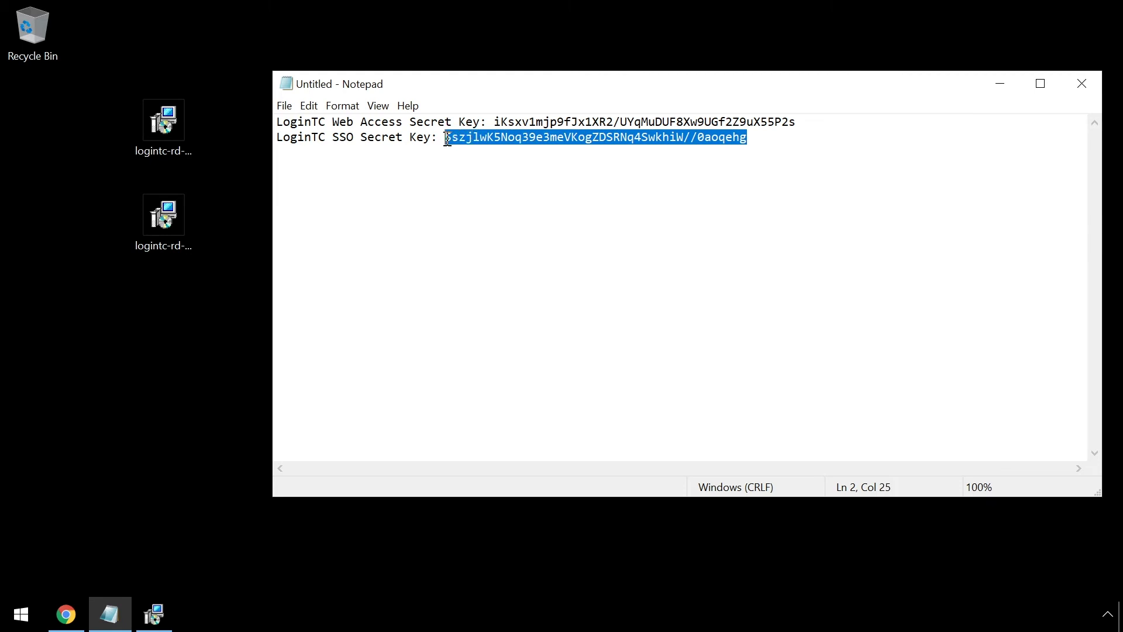
right_click(497, 139)
click(538, 192)
click(1000, 86)
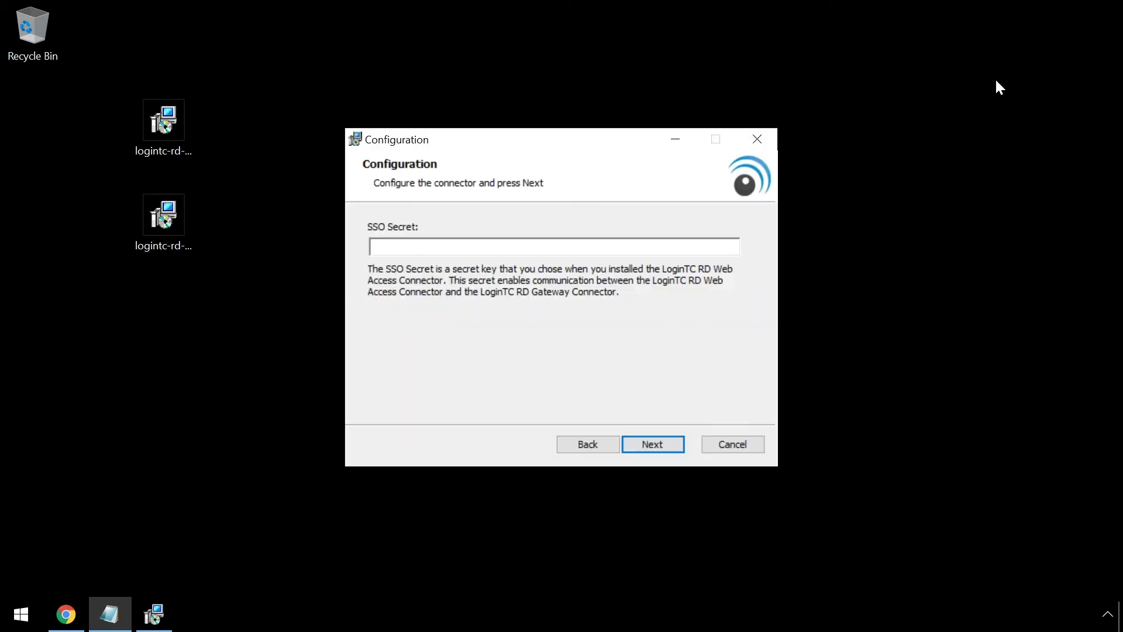
click(640, 246)
key(ctrl+v)
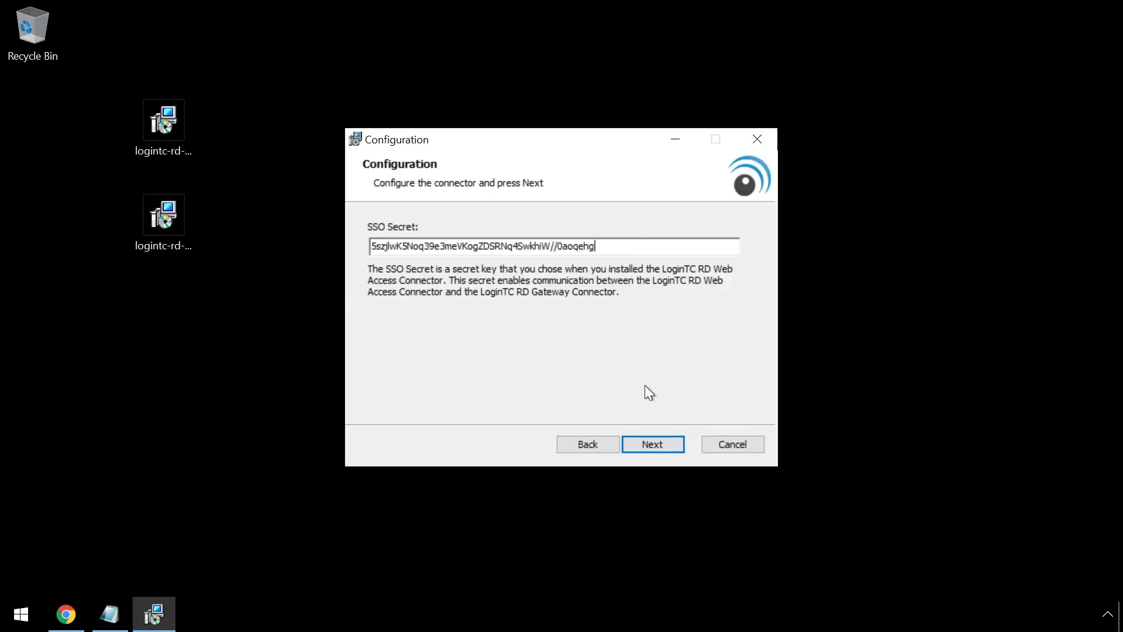
Install the LoginTC RD Gateway SSO Connector with the configured SSO Secret and exit its setup wizard.
click(646, 444)
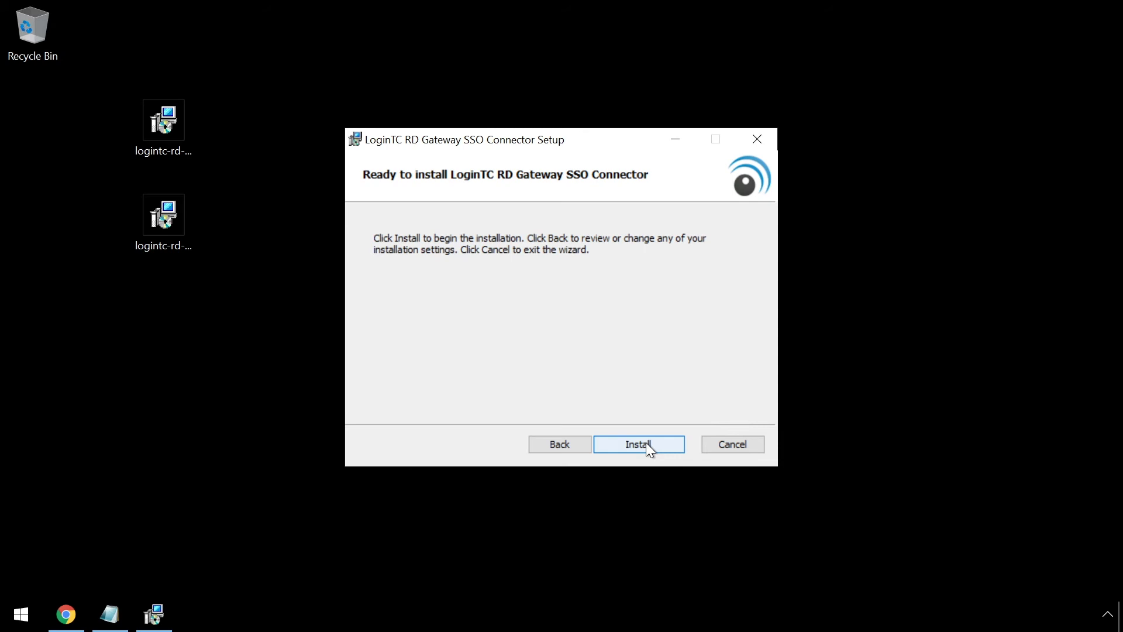
click(646, 444)
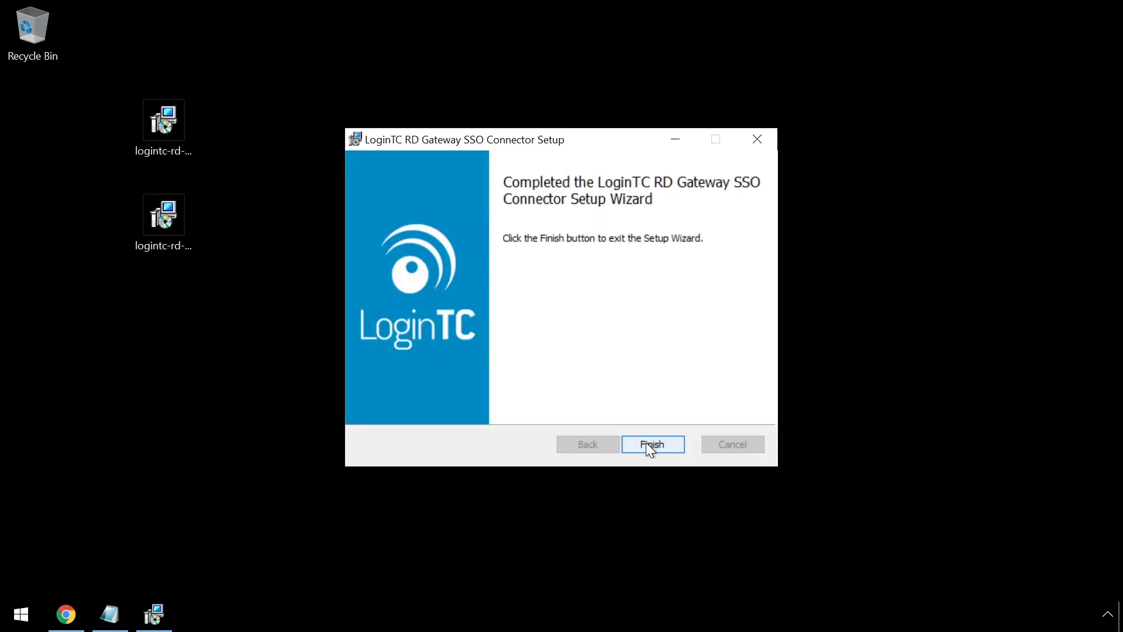
click(646, 444)
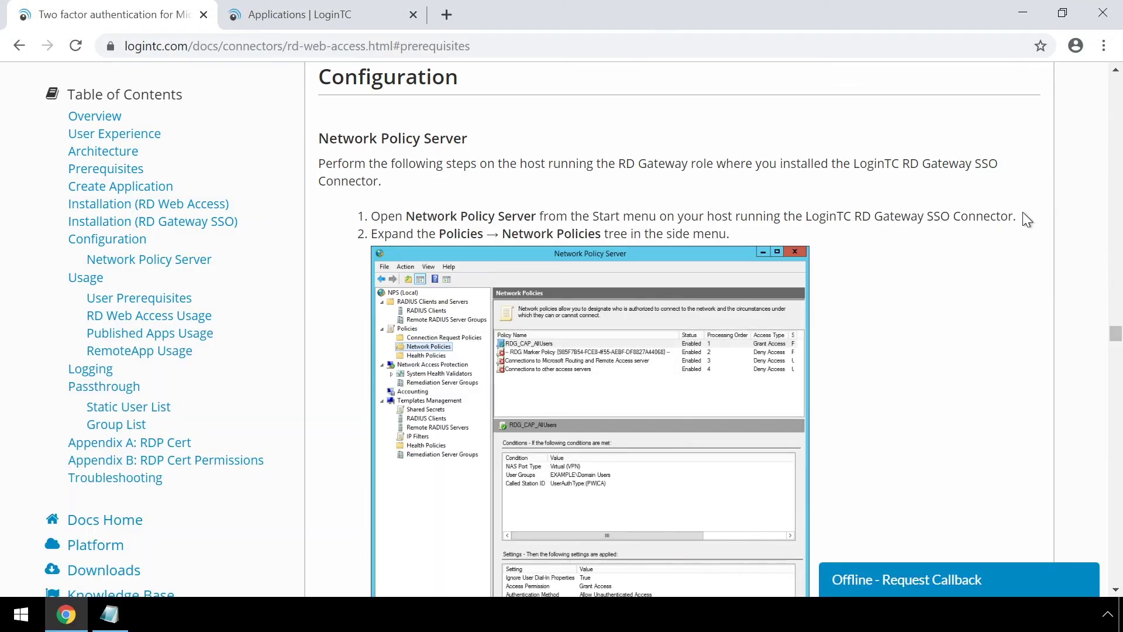
Find Network Policy Server by searching for "network pol" in Windows and launch it.
click(26, 615)
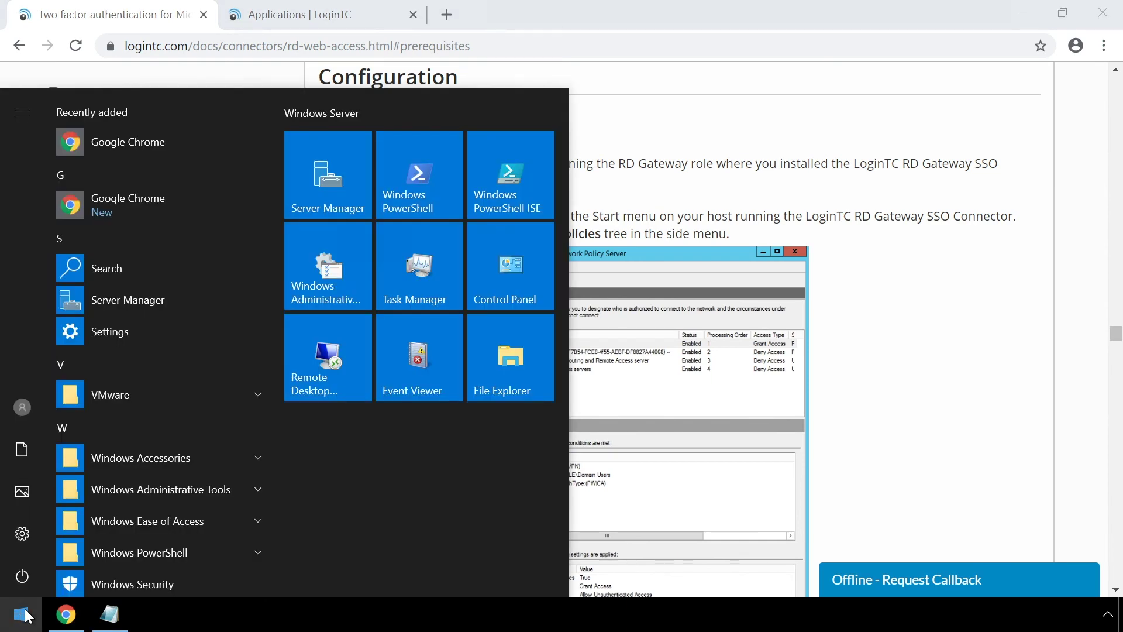
text(network pol)
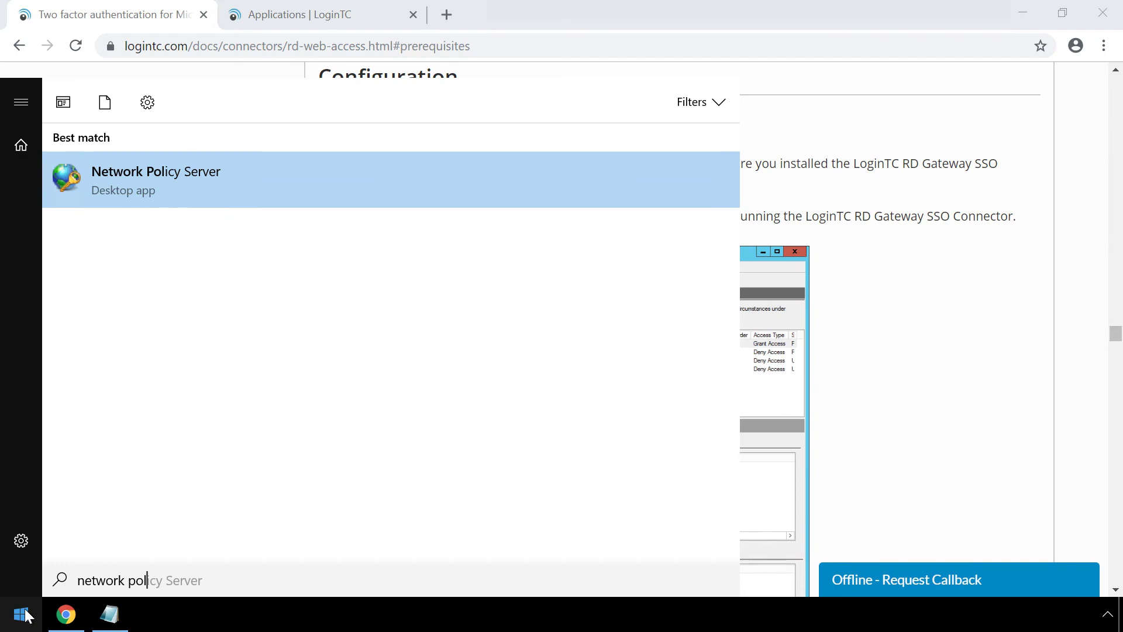
key(Return)
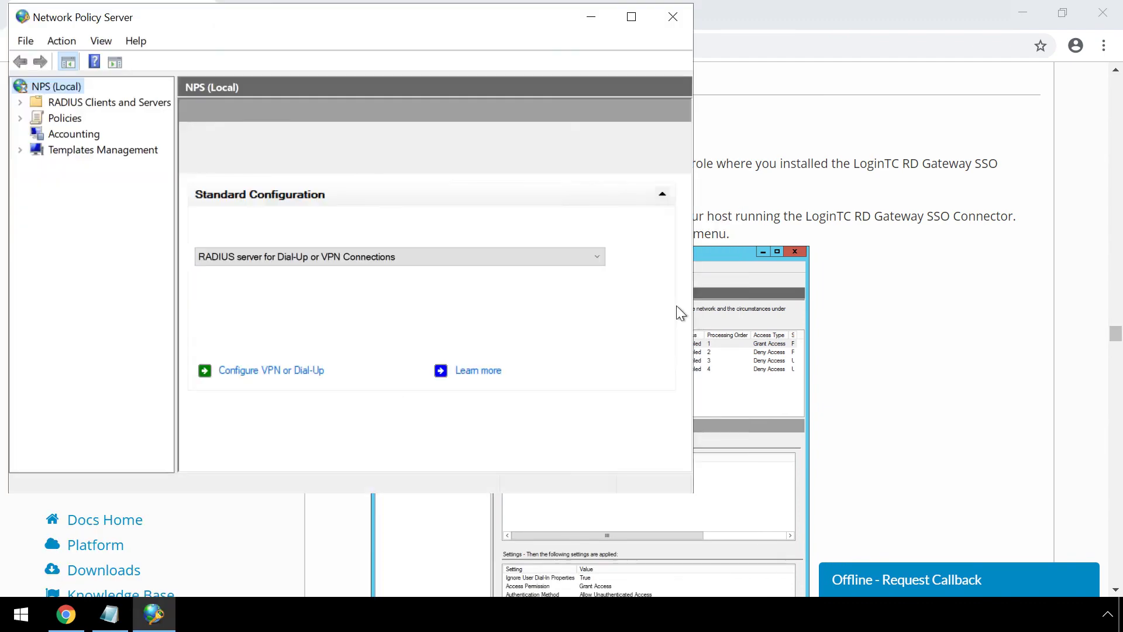
Review the policy configuration steps in the Chrome documentation, then show the Network Policies under Policies in Network Policy Server.
click(733, 21)
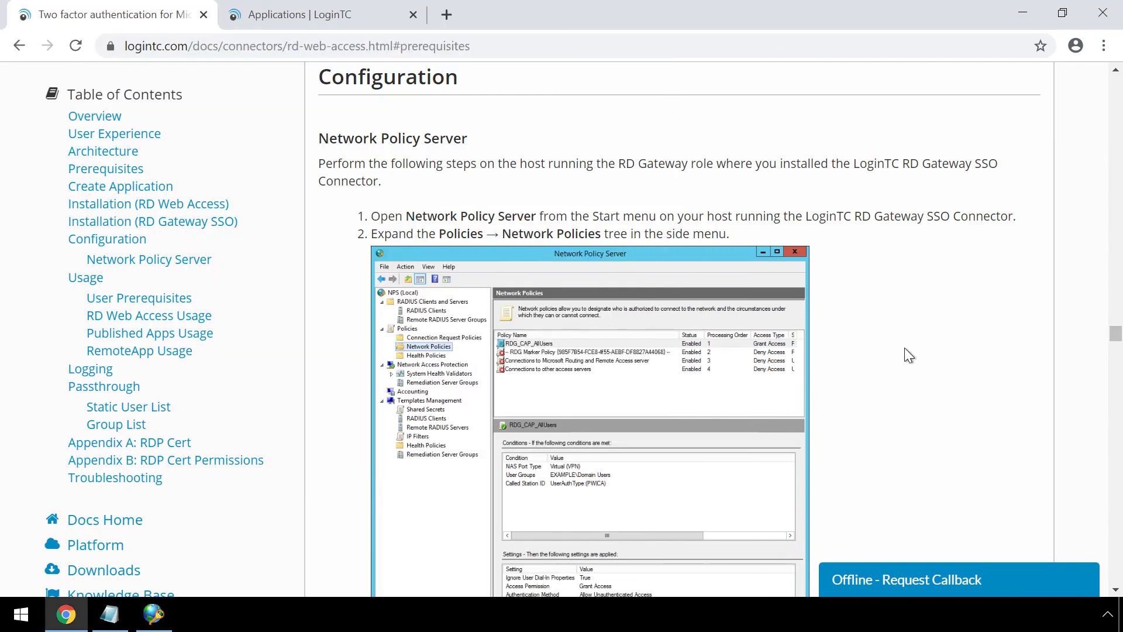
scroll(905, 348, down, 6)
scroll(905, 348, down, 3)
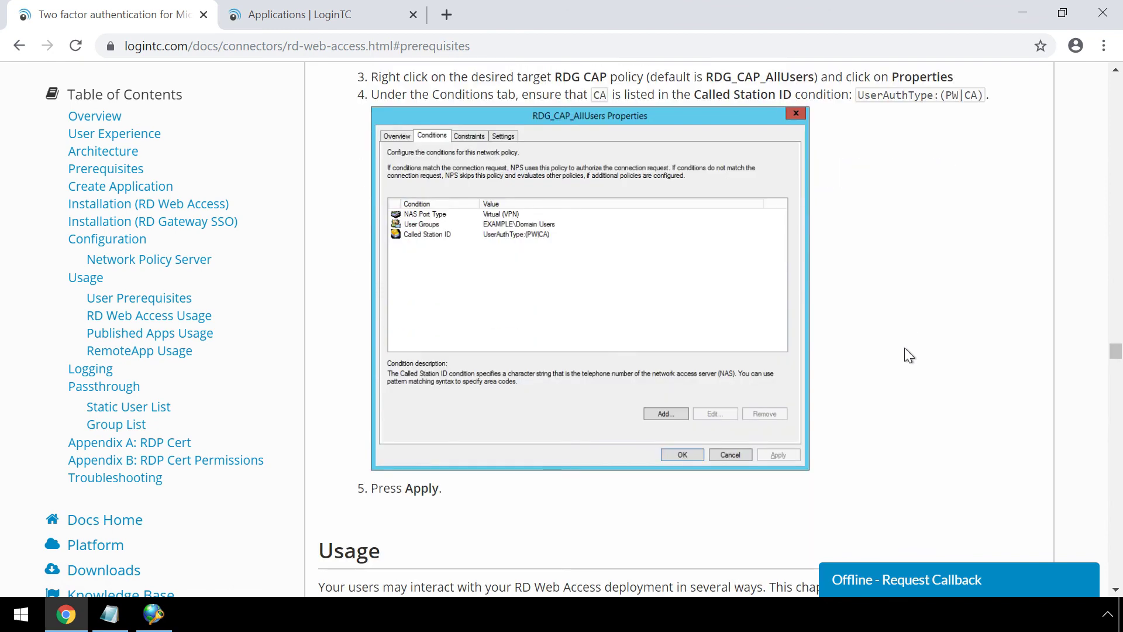
click(152, 620)
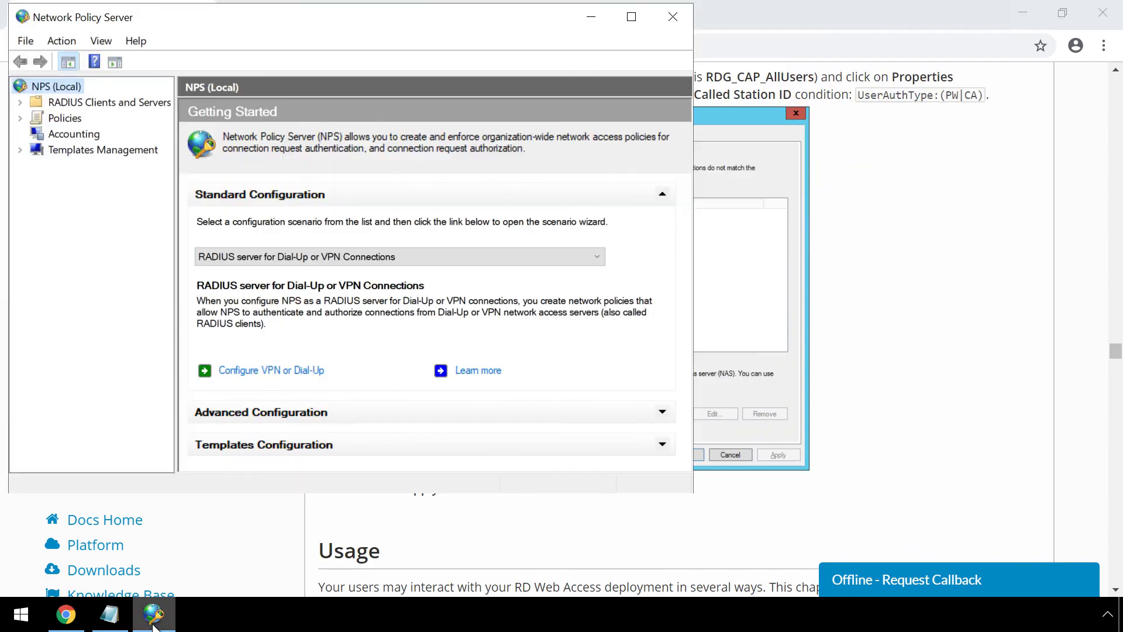
click(20, 118)
click(84, 149)
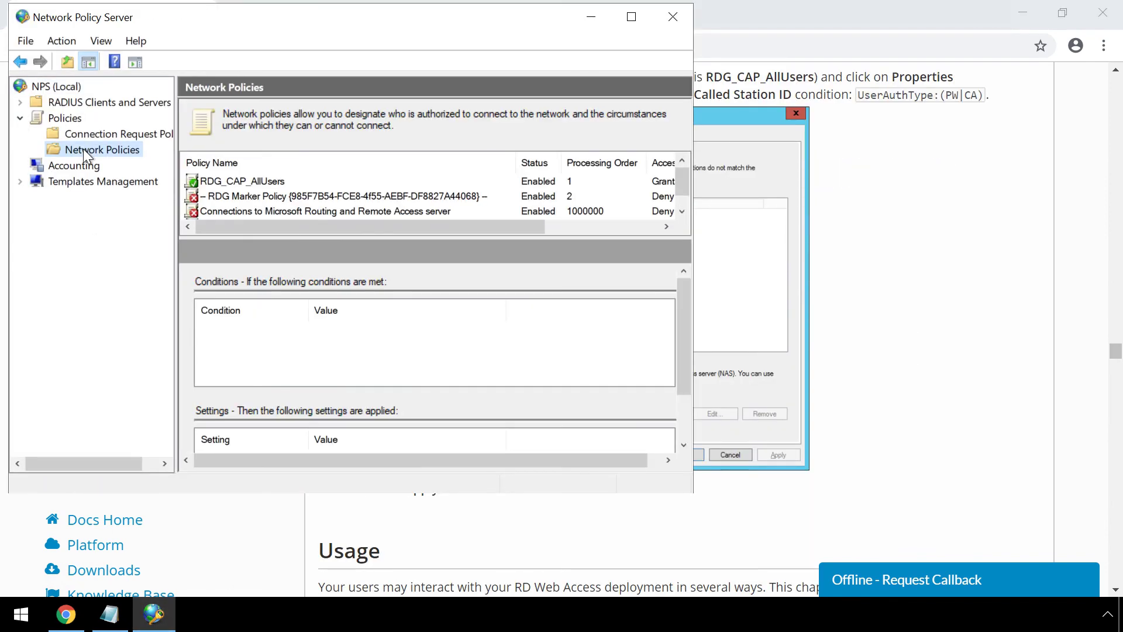
Set the Called Station ID condition of the RDG_CAP_AllUsers policy to UserAuthType:(PW|CA), save the policy and close Network Policy Server.
click(253, 180)
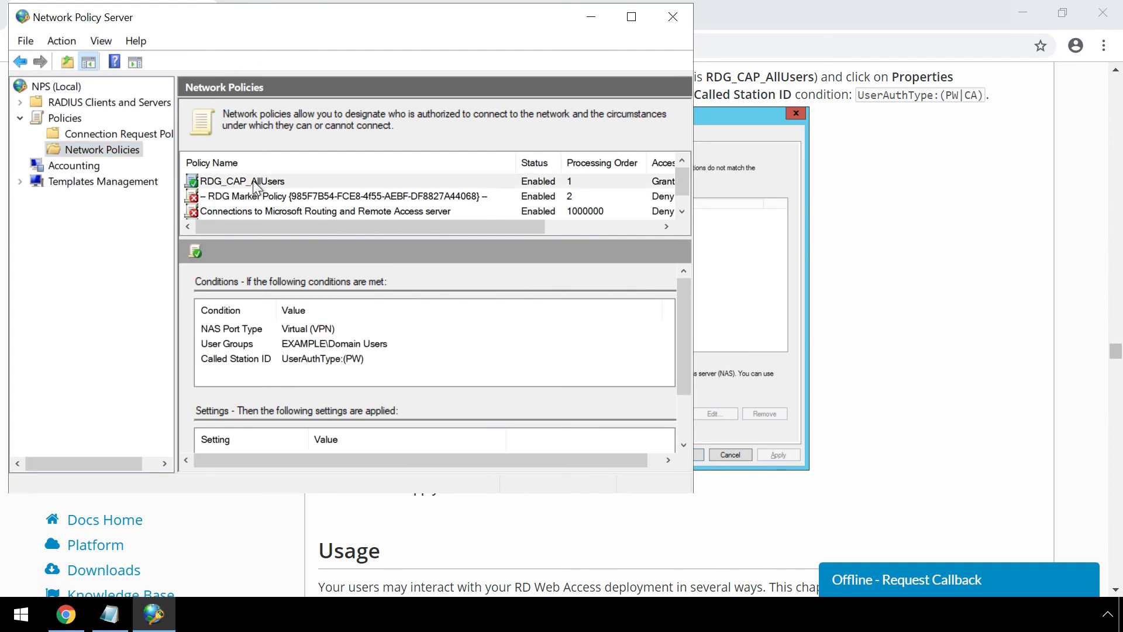
right_click(253, 180)
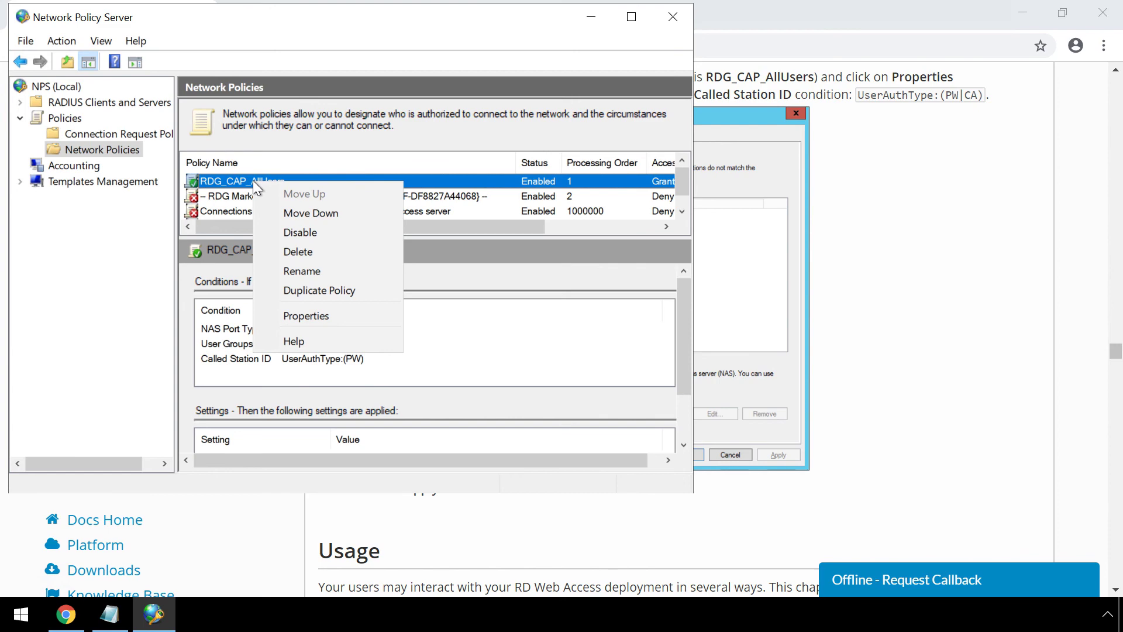
click(310, 319)
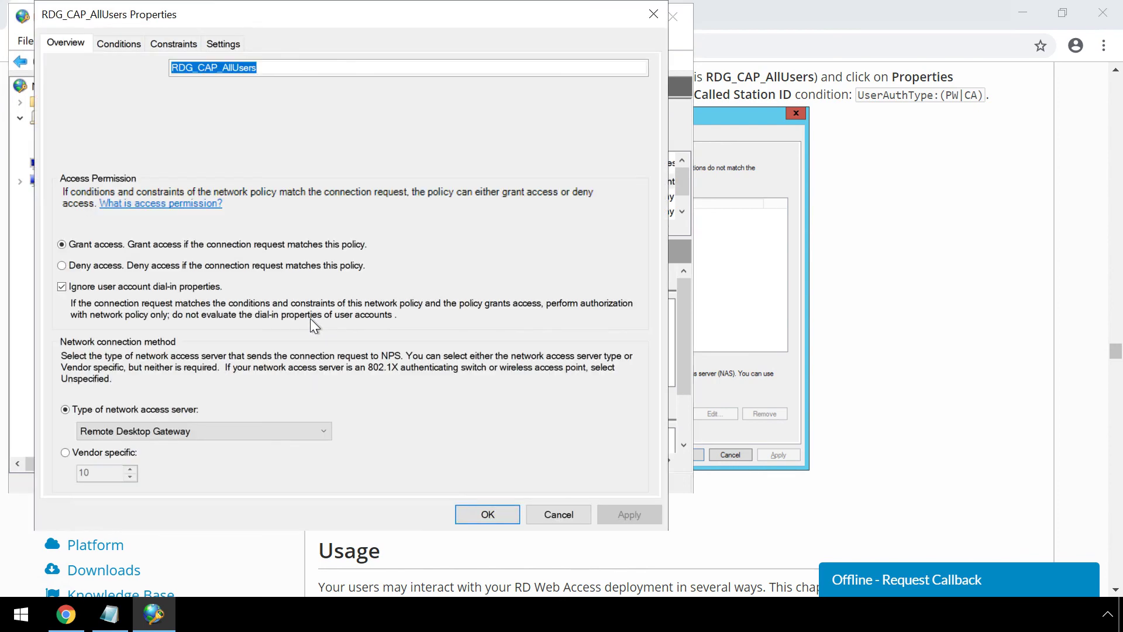
click(122, 43)
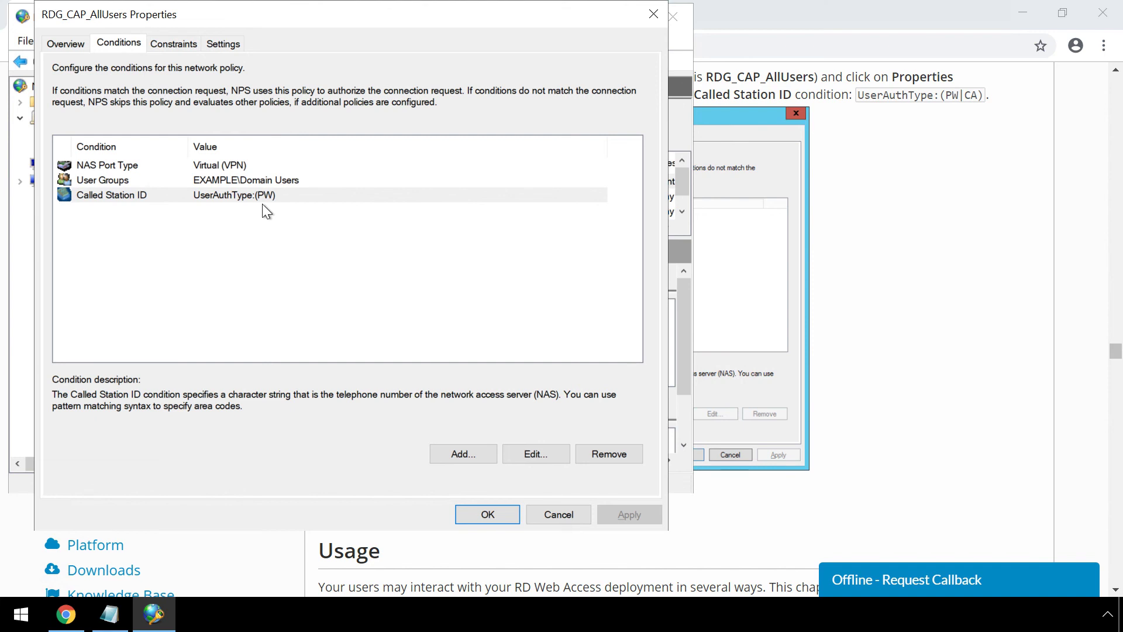
click(541, 457)
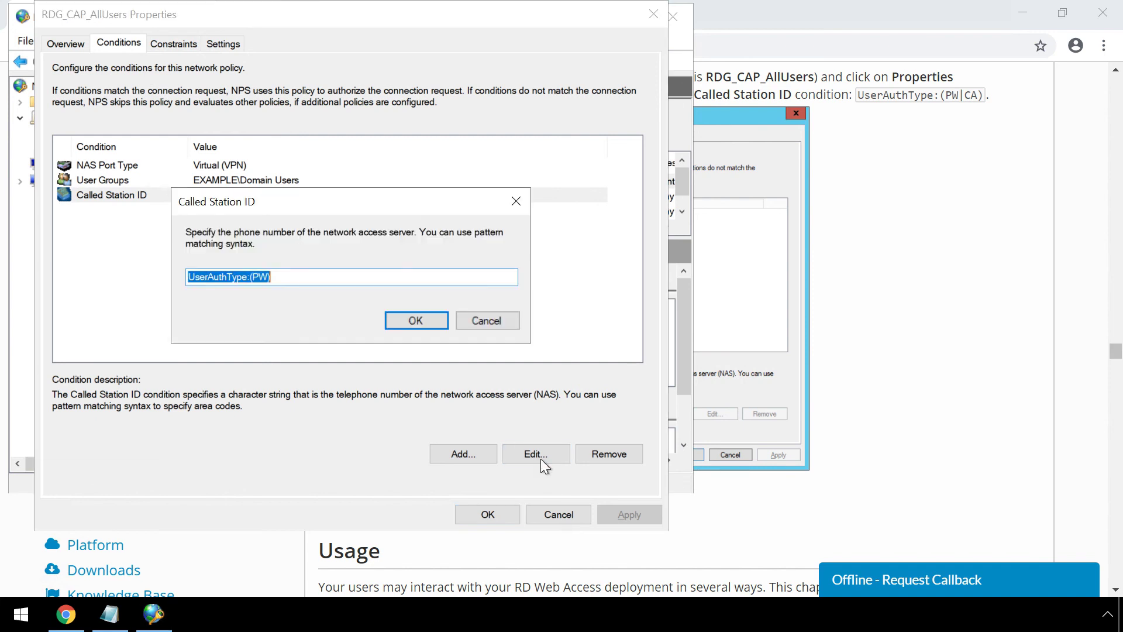
click(311, 271)
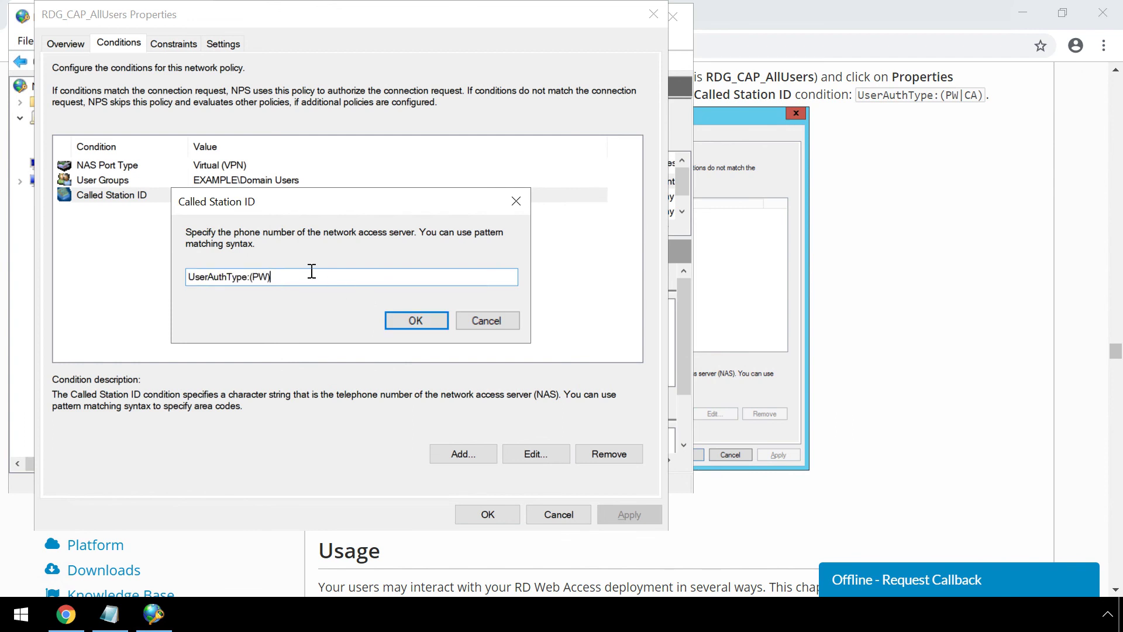
text(|CA)
click(413, 322)
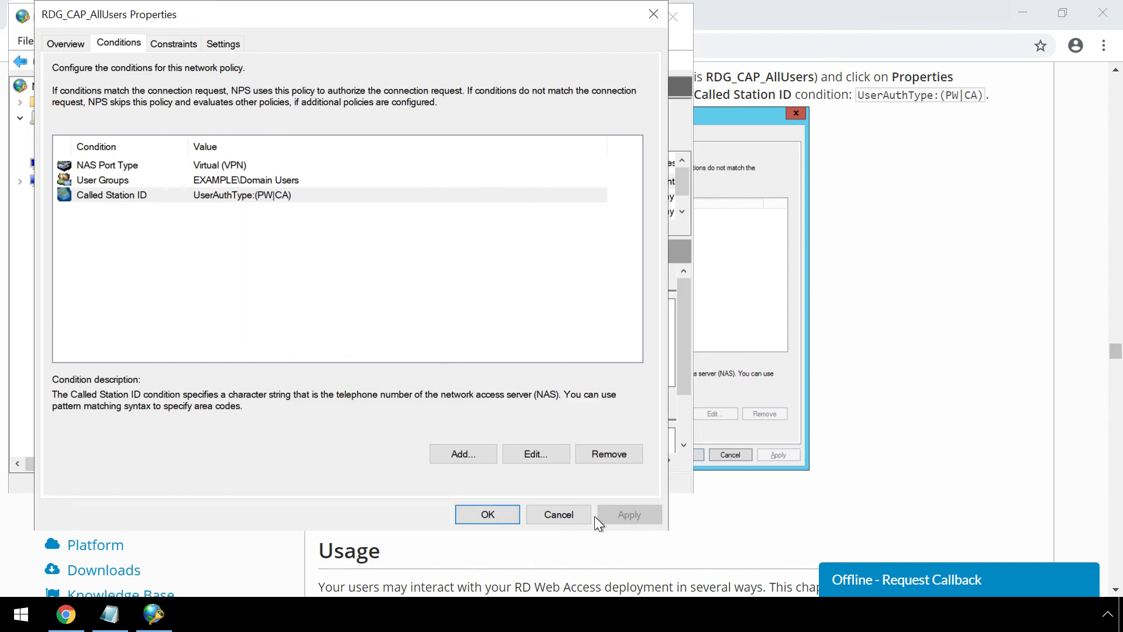
click(489, 515)
click(673, 17)
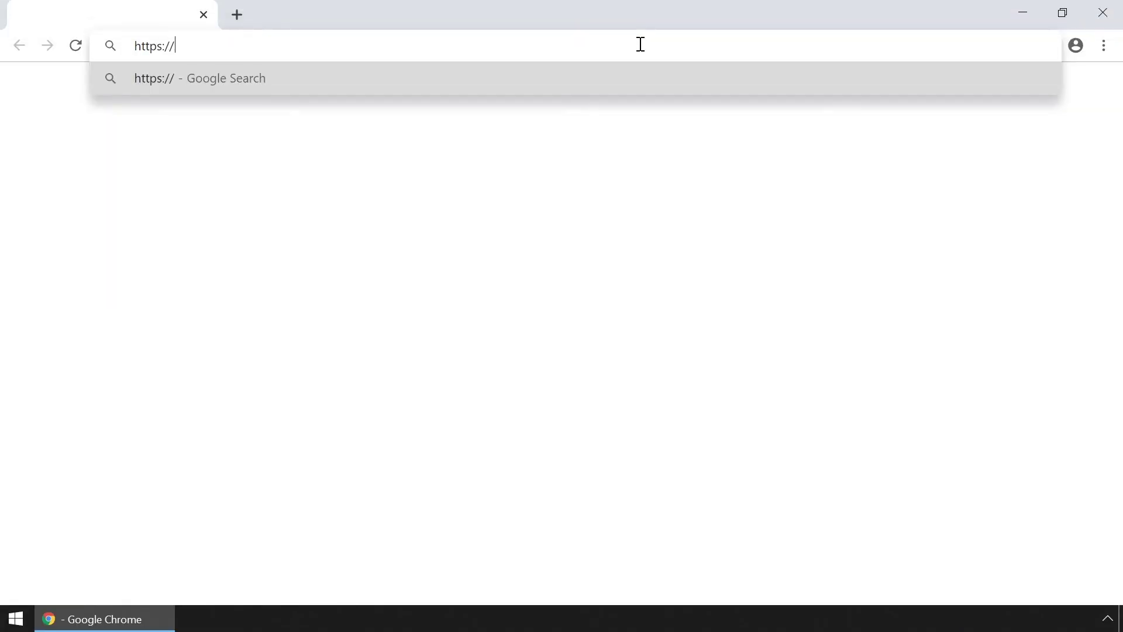
text(rds.e)
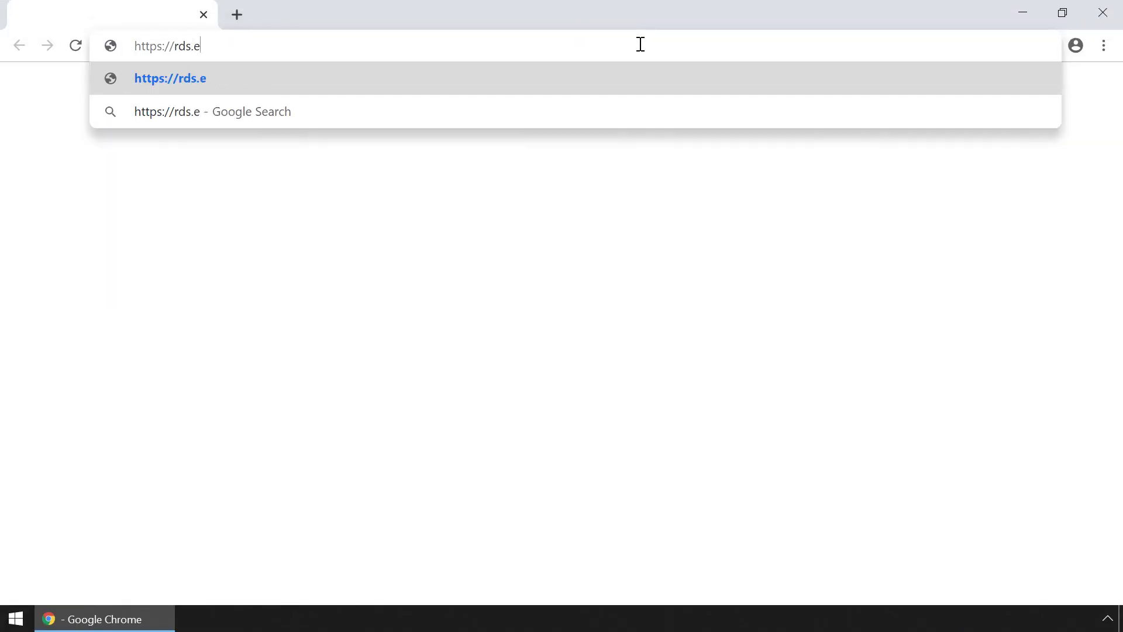
text(xample.com/rd)
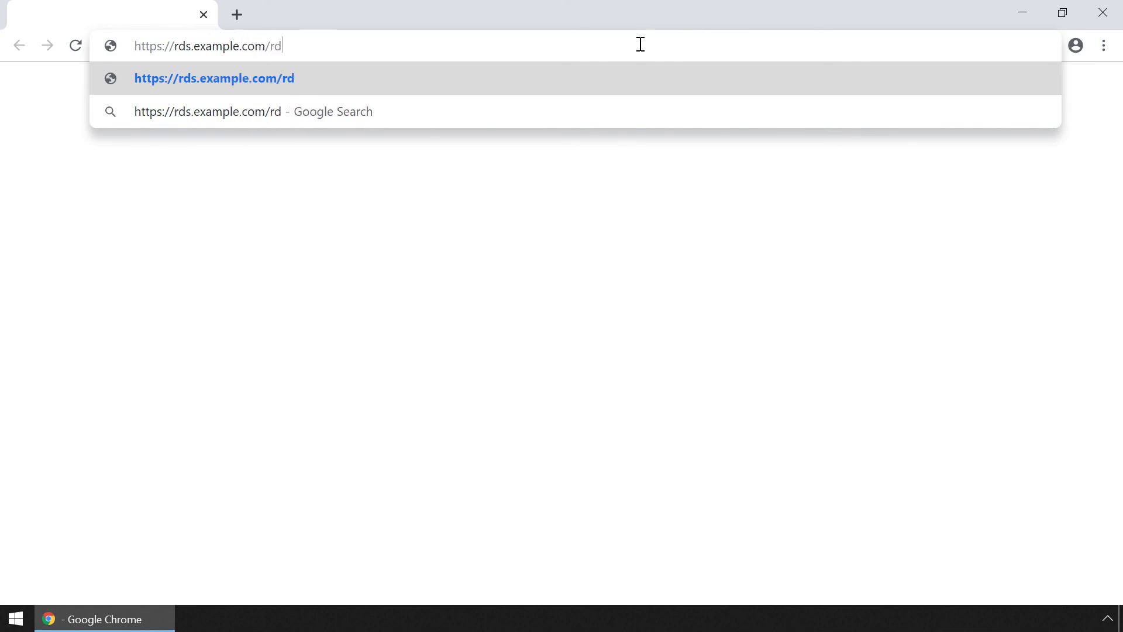
text(web)
key(Return)
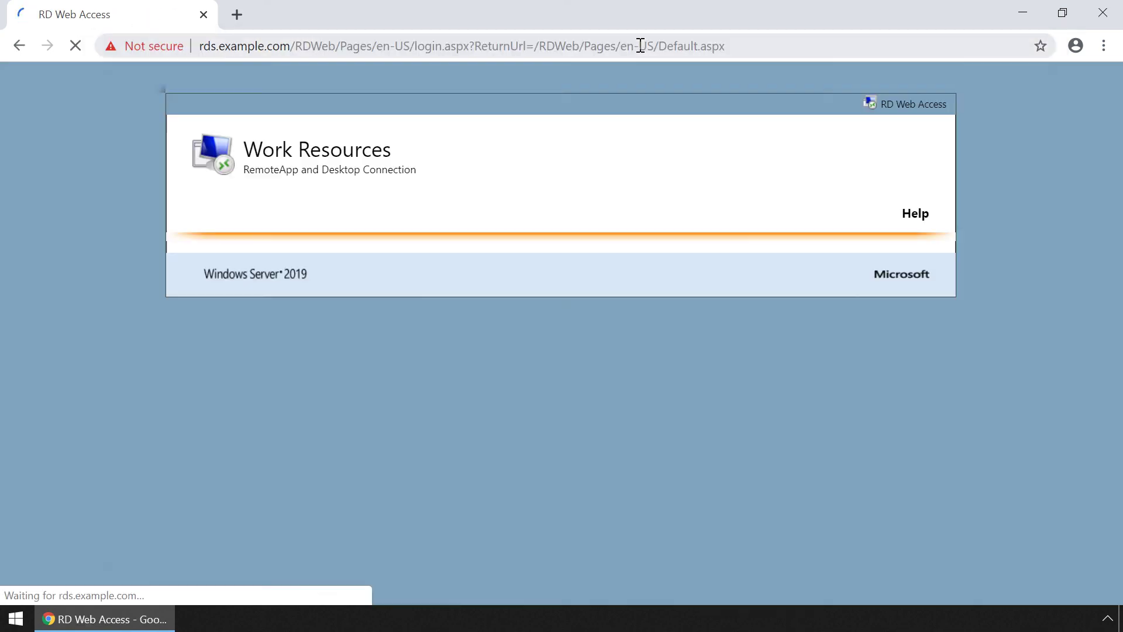
Sign in to RD Web Access with the domain user name and account password, and send a LoginTC Push request.
text(example\john.doe)
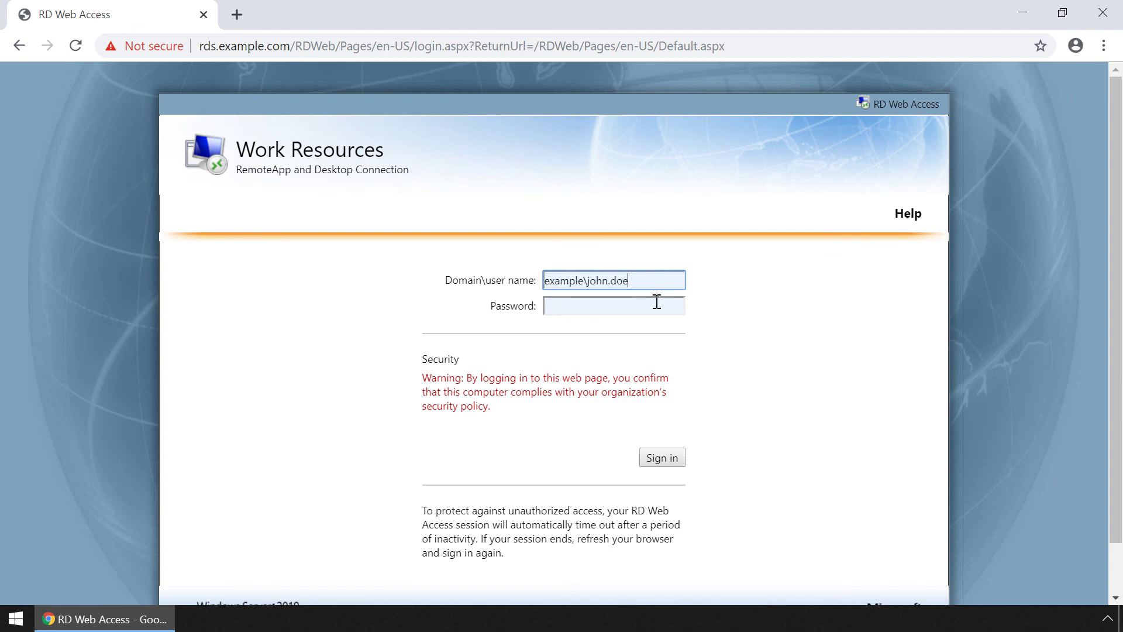
click(657, 302)
text(••••••••)
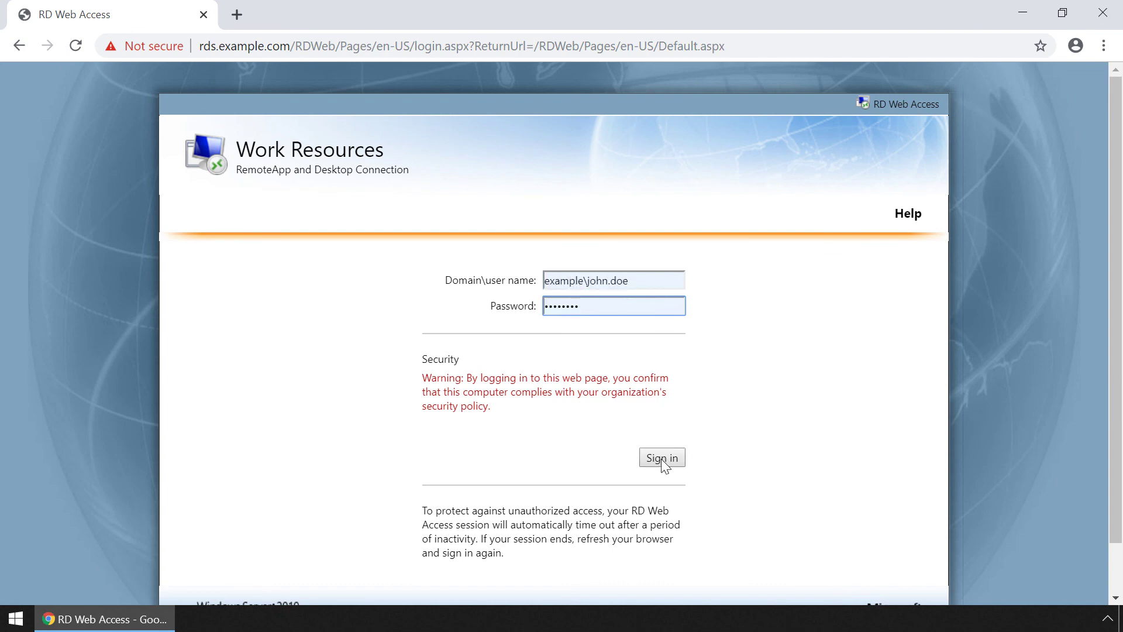
click(661, 459)
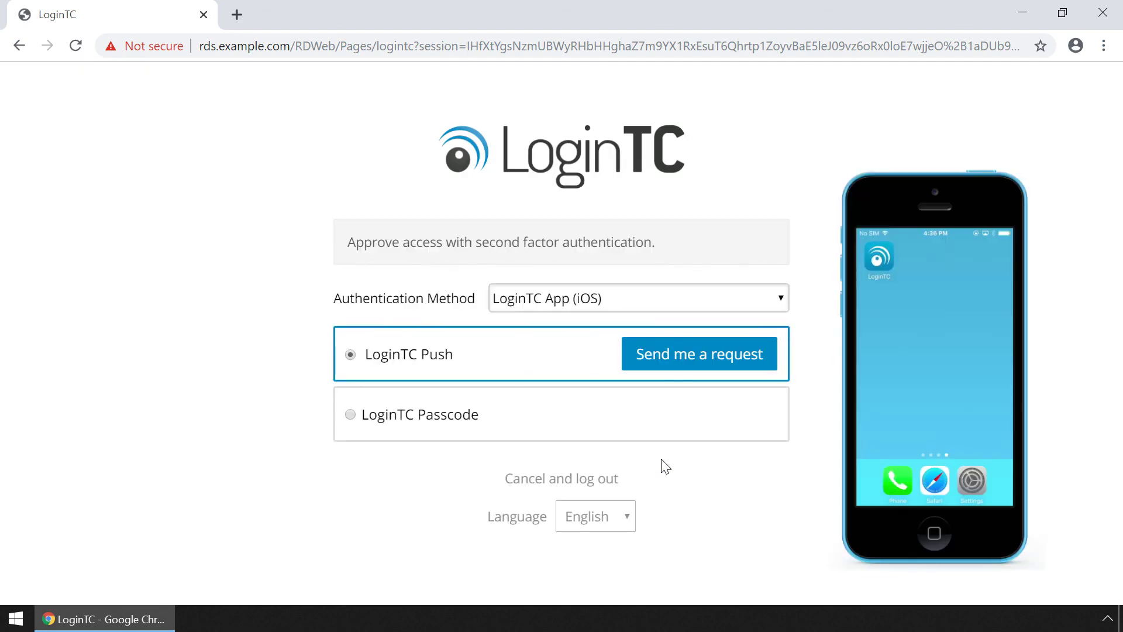
click(720, 356)
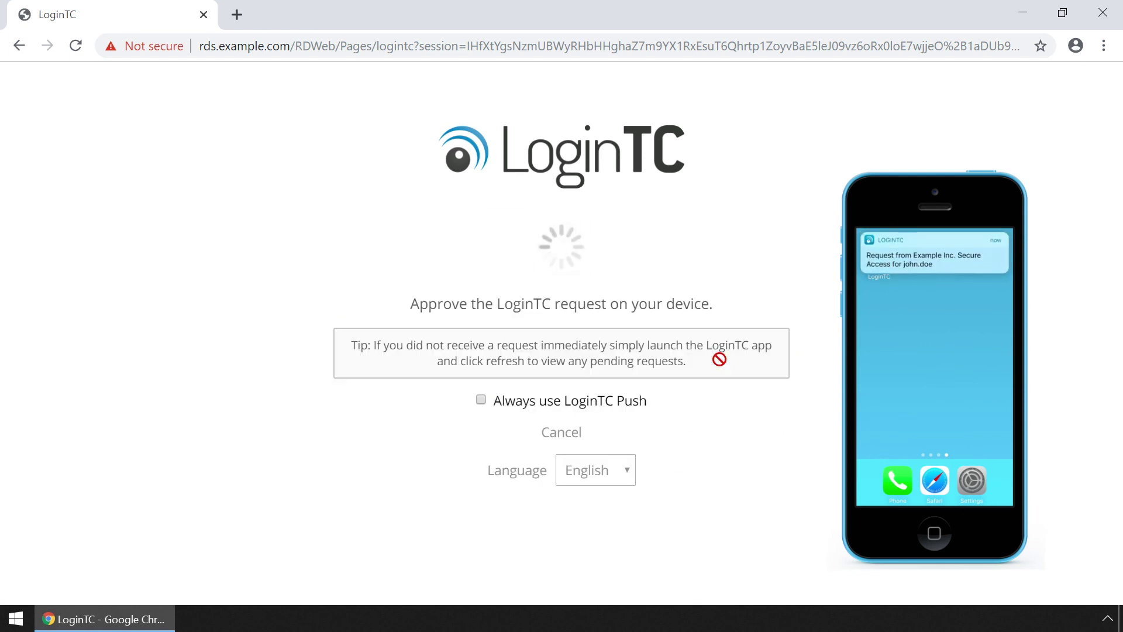